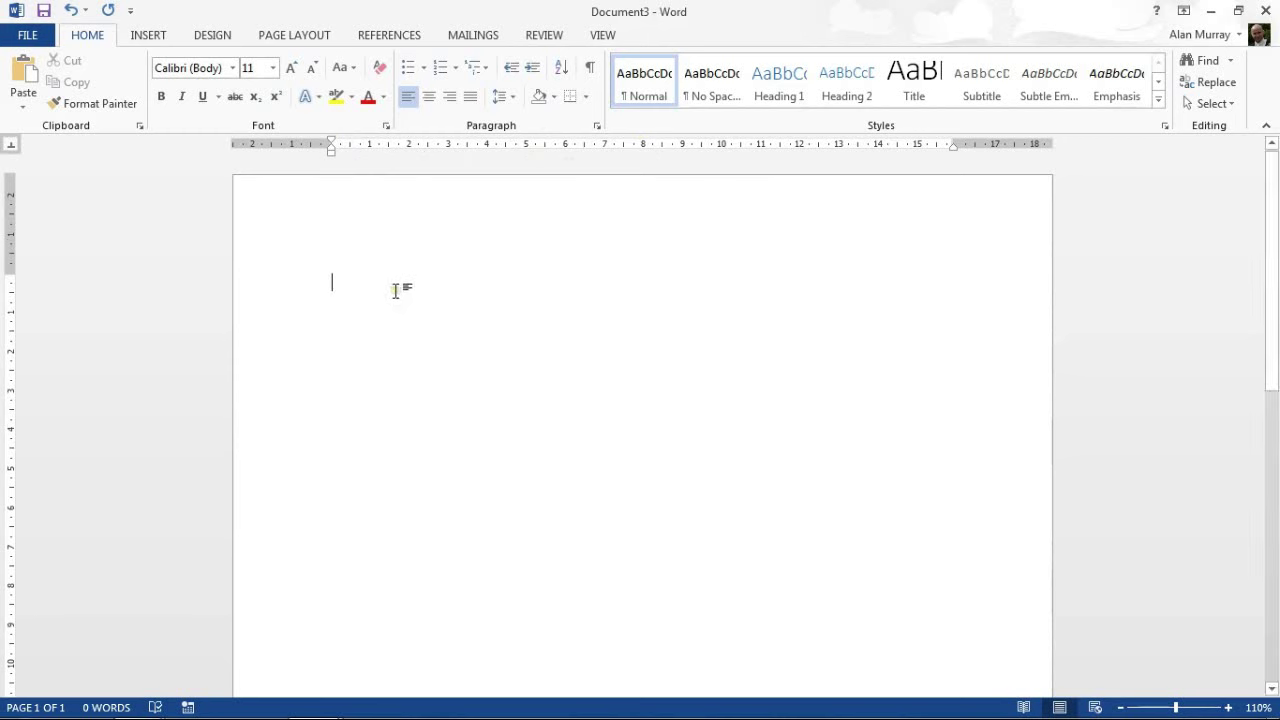
Turn on the ruler from the View options, then return to the Home ribbon.
left_click(601, 36)
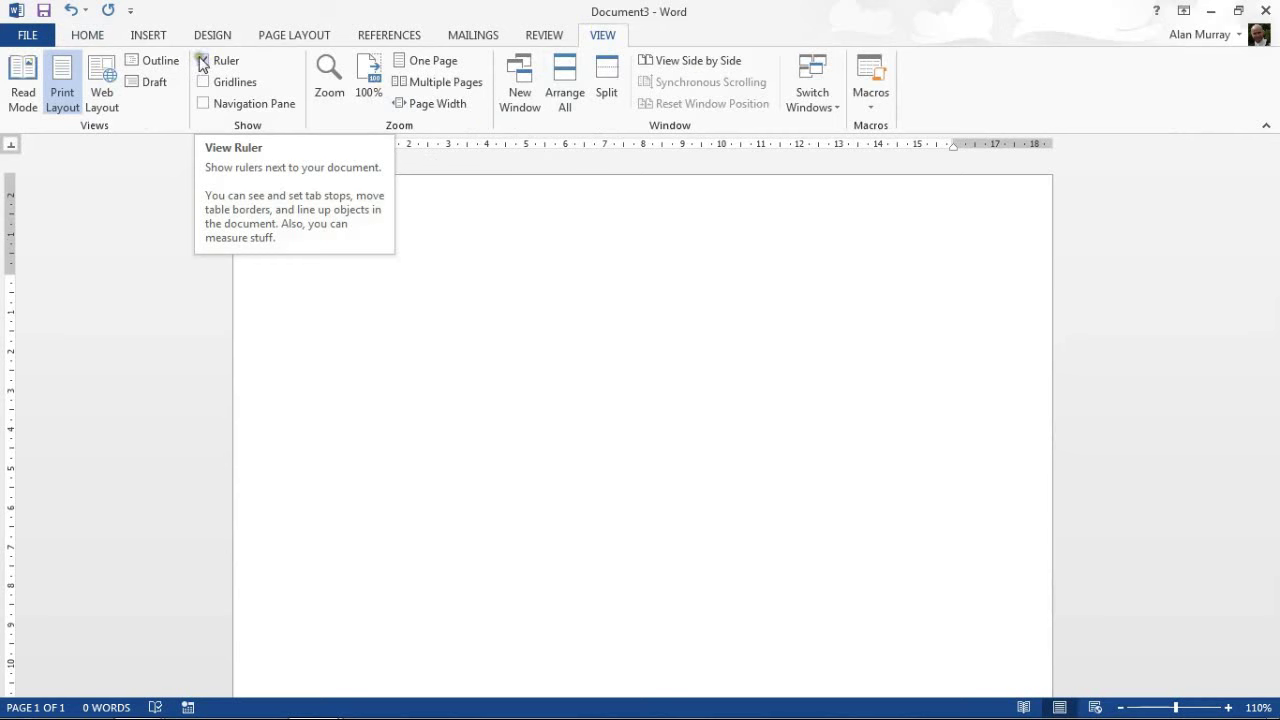
left_click(90, 33)
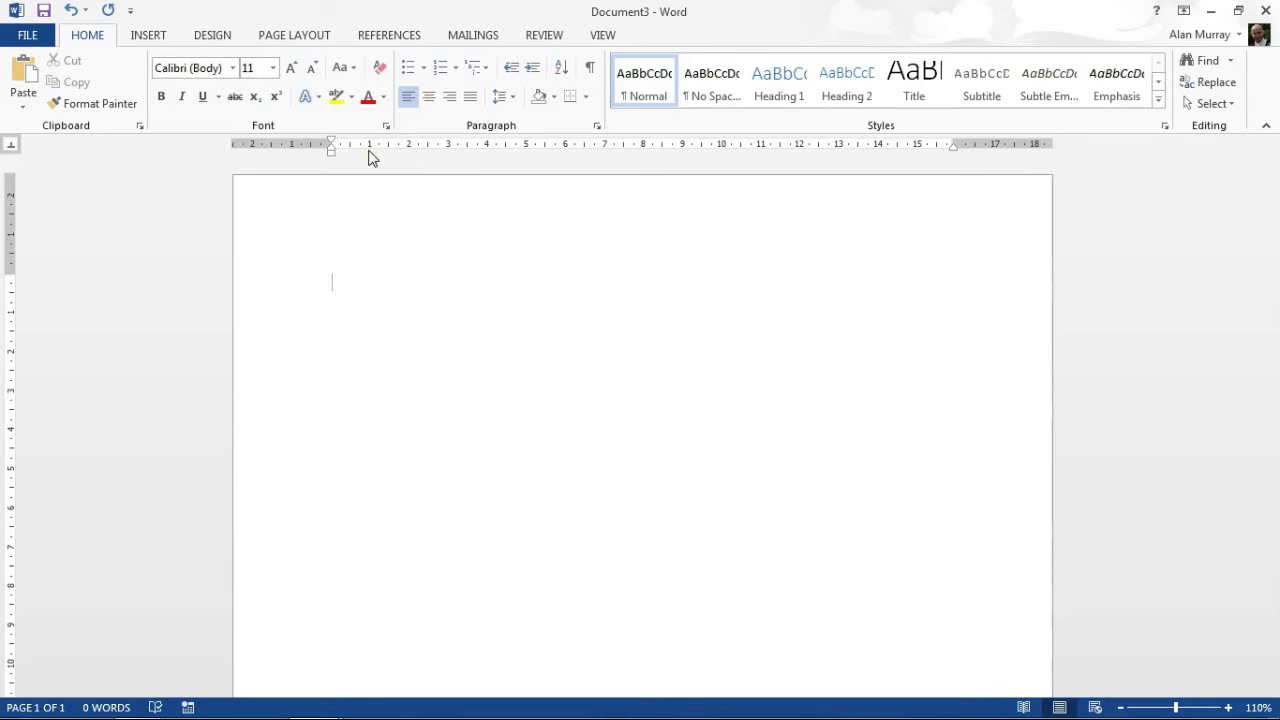
left_click(9, 148)
left_click(9, 148)
left_click(10, 149)
left_click(11, 150)
left_click(10, 149)
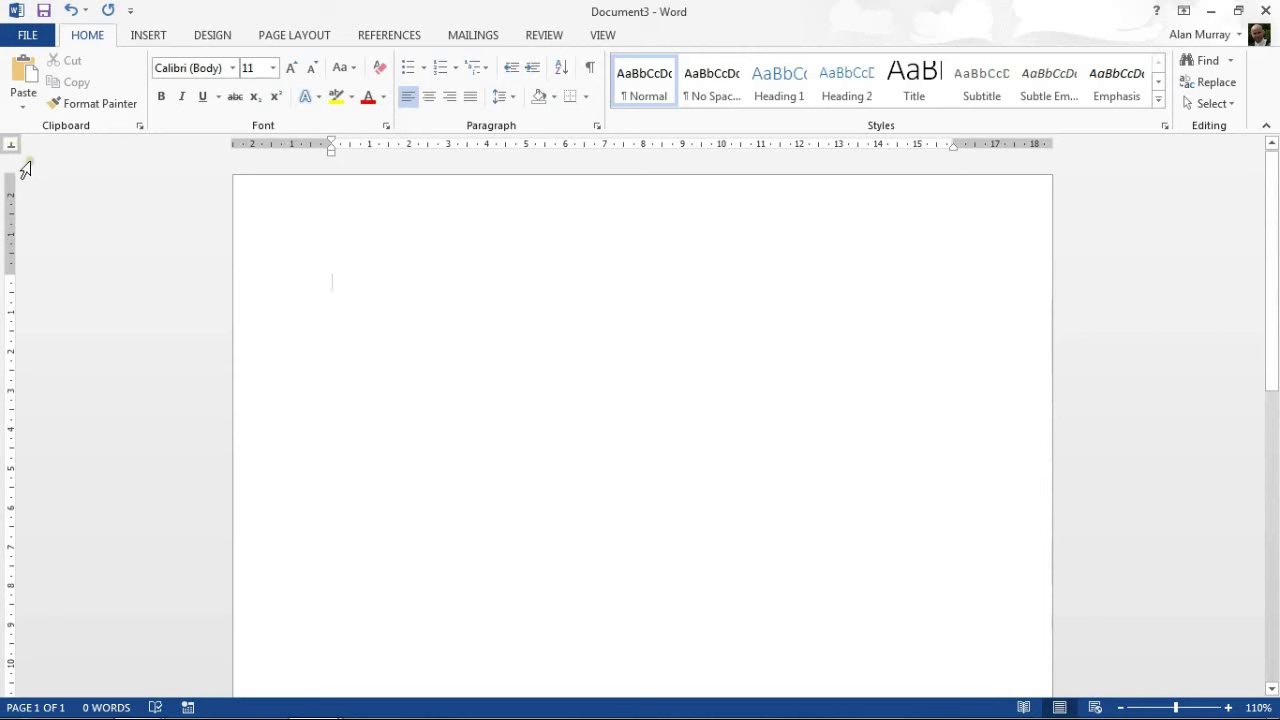
left_click(12, 149)
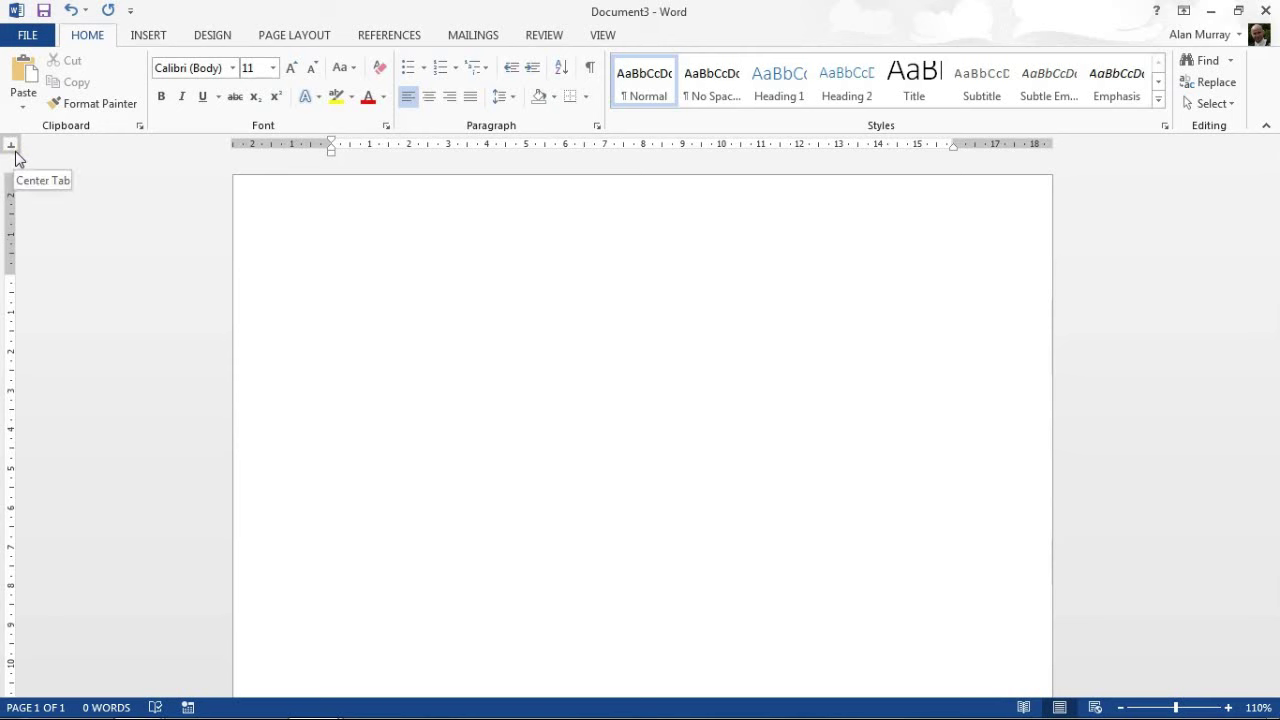
left_click(11, 145)
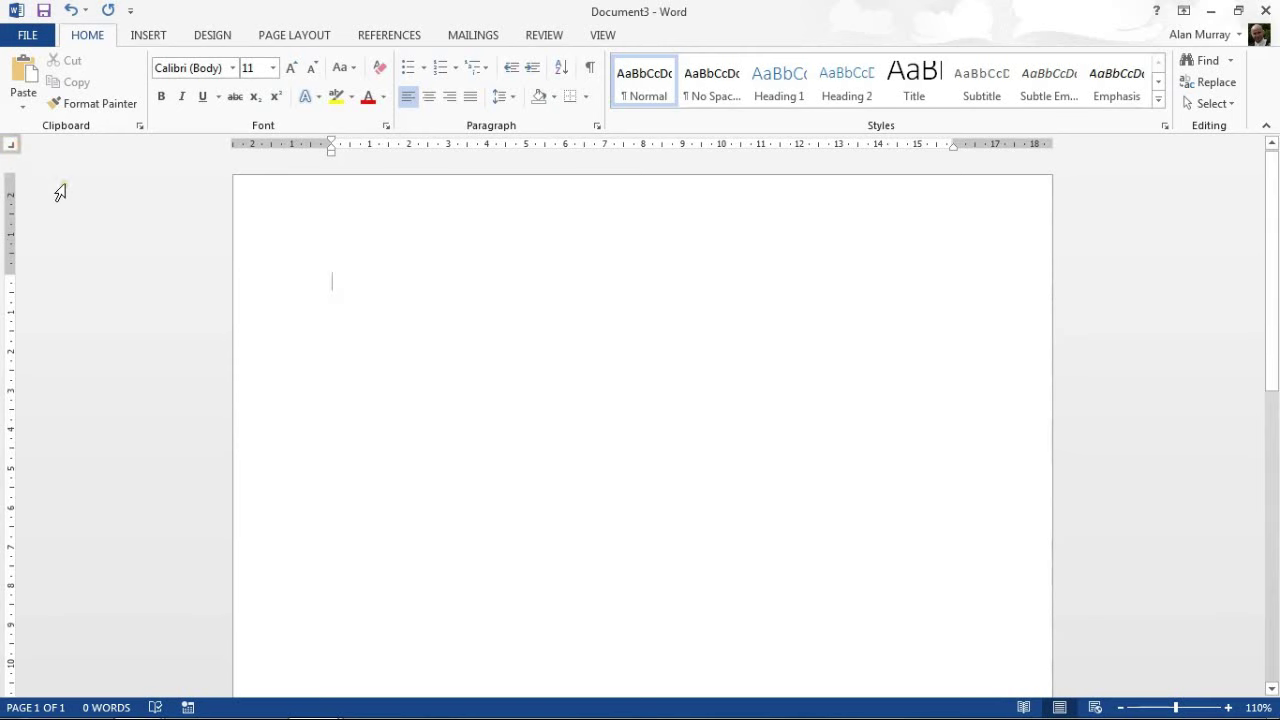
left_click(12, 146)
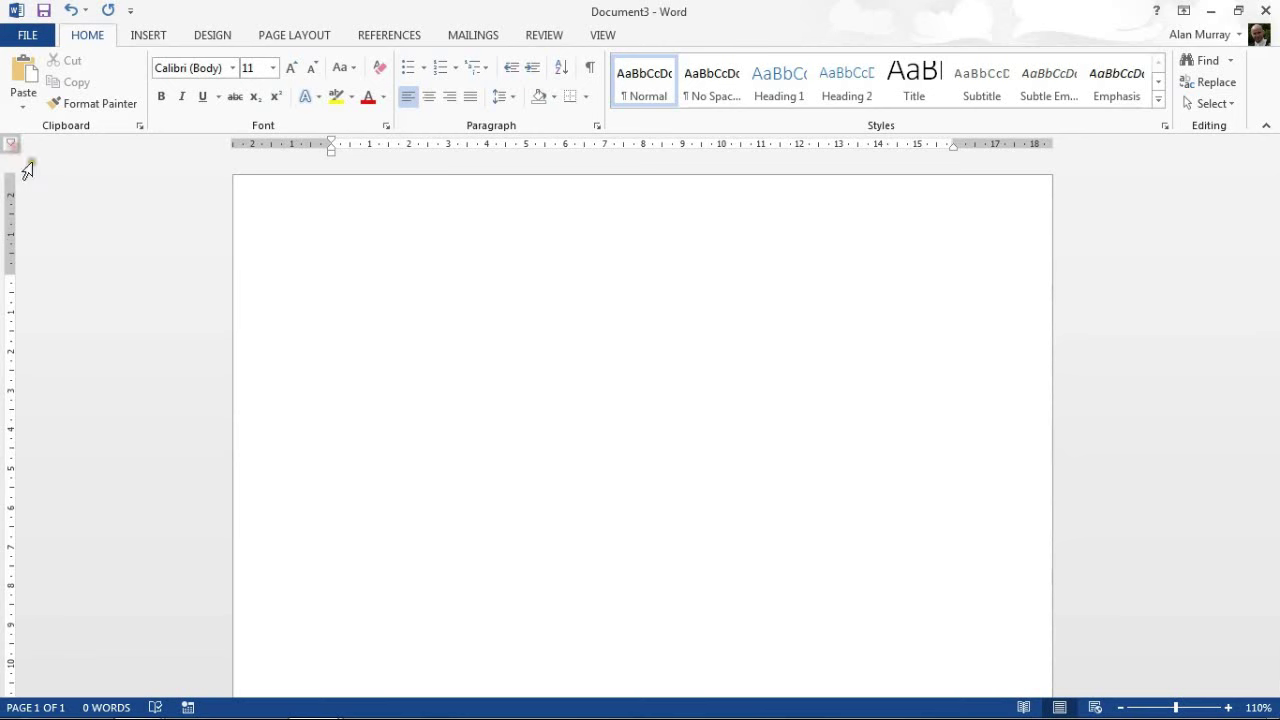
left_click(11, 148)
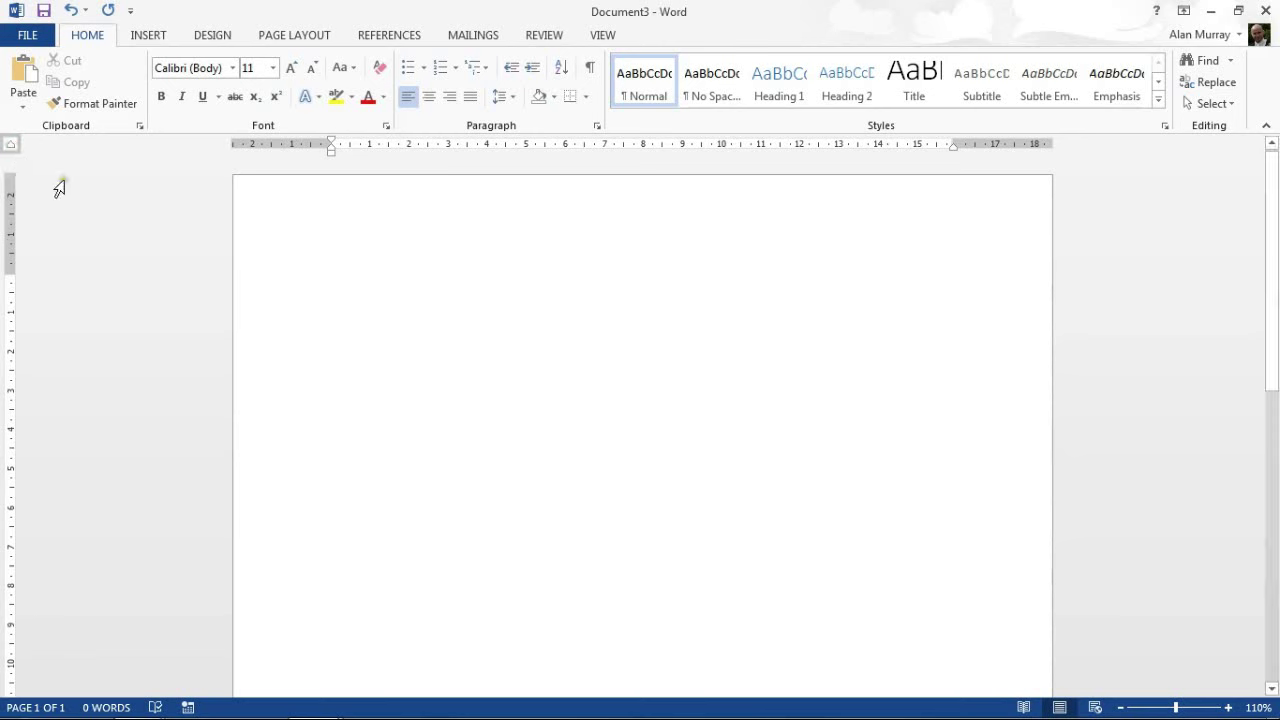
left_click(11, 146)
Place a left tab stop at 2.5 and a centre tab stop at 6 on the ruler.
left_click(428, 145)
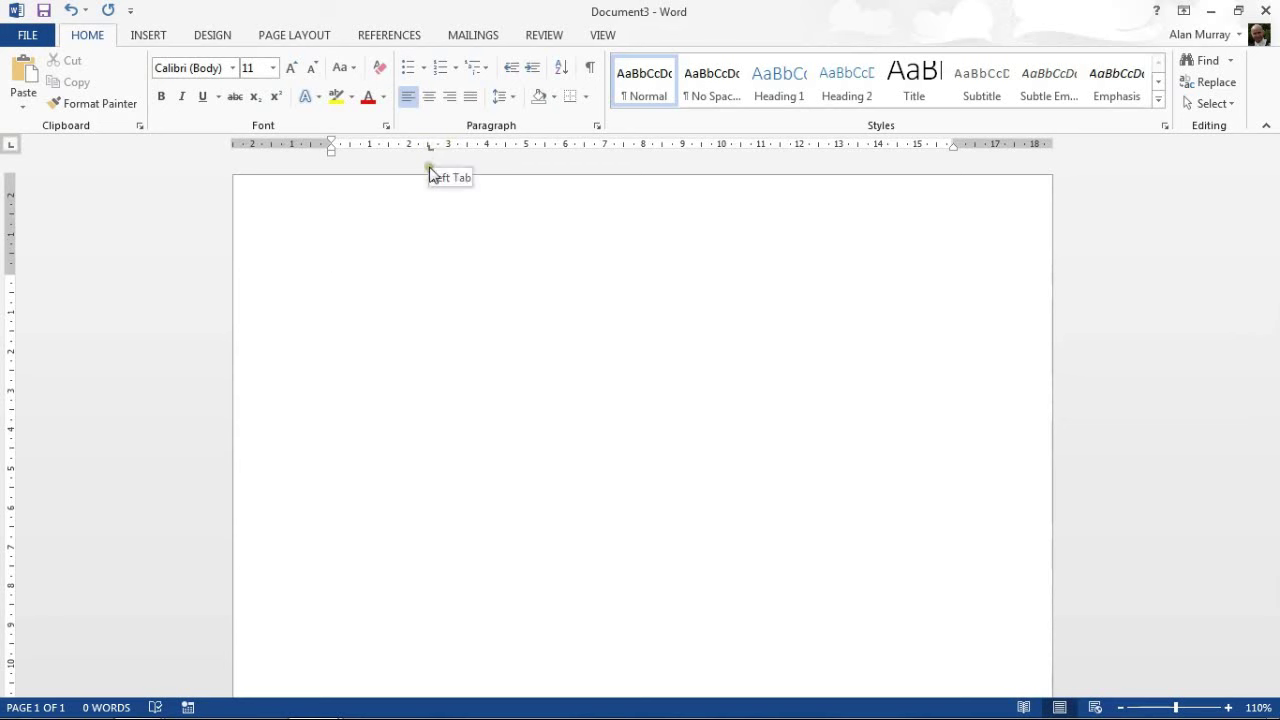
left_click(11, 146)
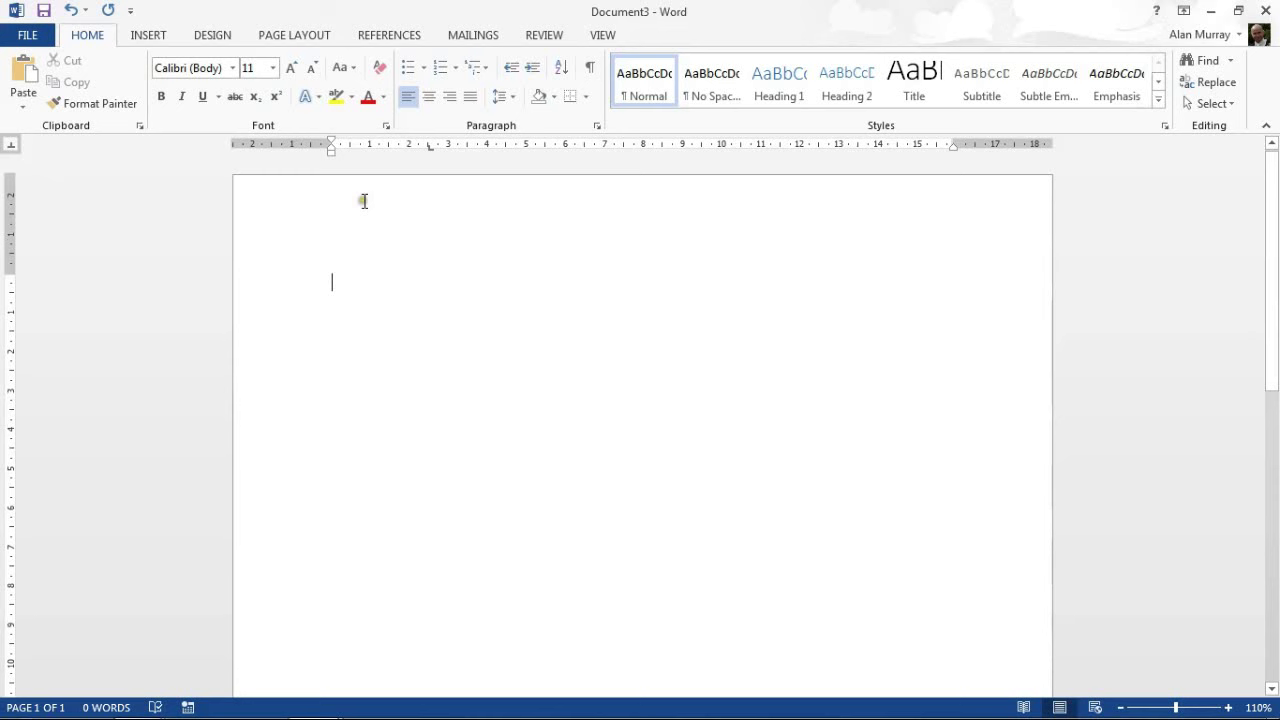
left_click(566, 145)
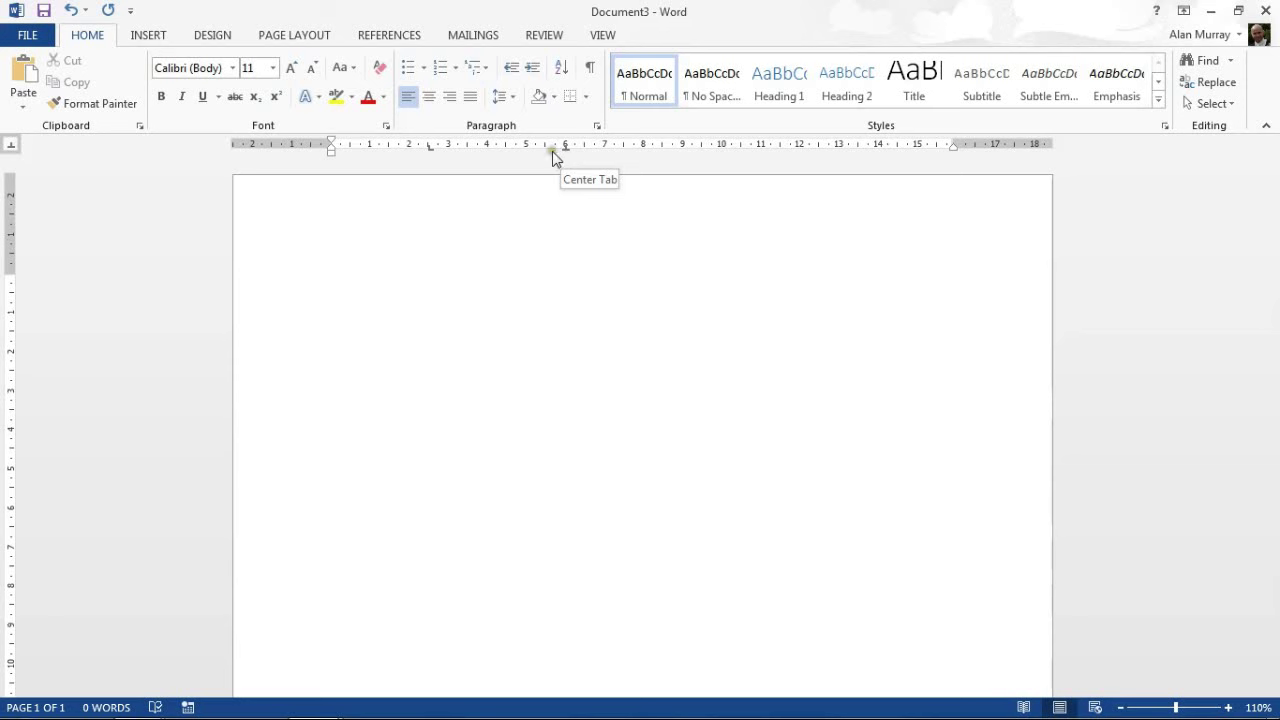
left_click(10, 147)
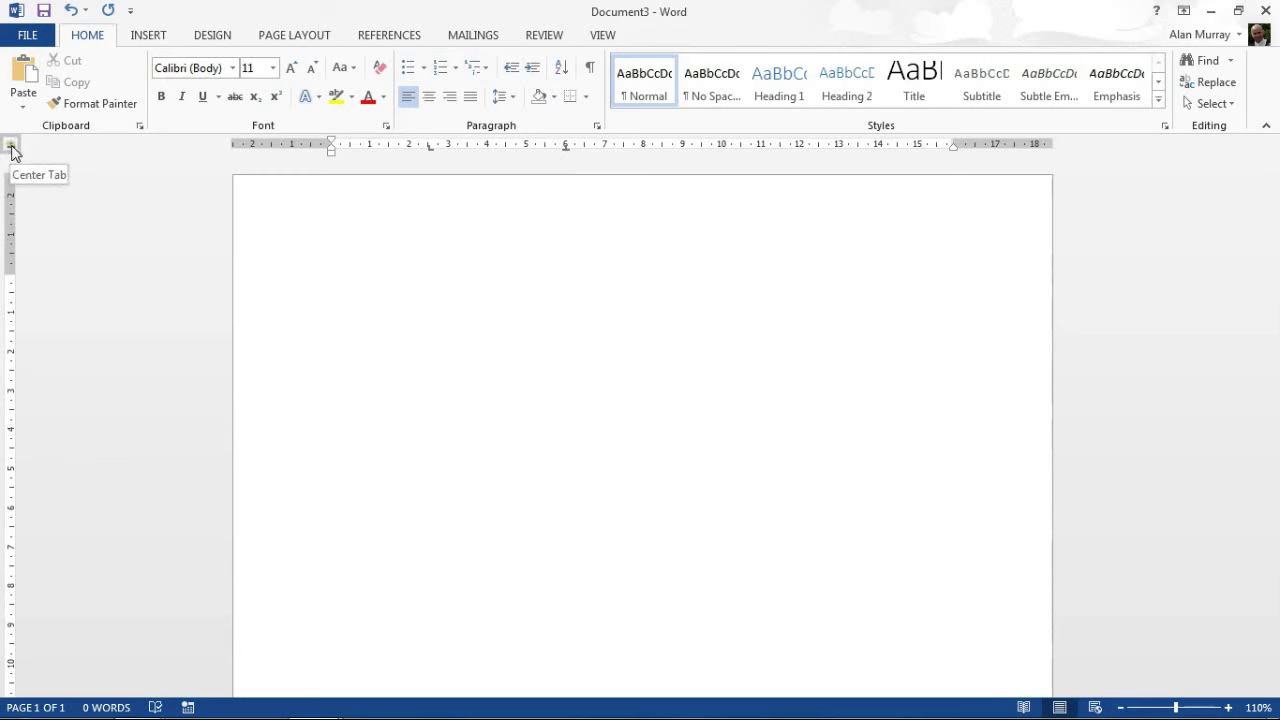
Add a right tab stop at 9 and a decimal tab stop at 11 on the ruler.
left_click(12, 148)
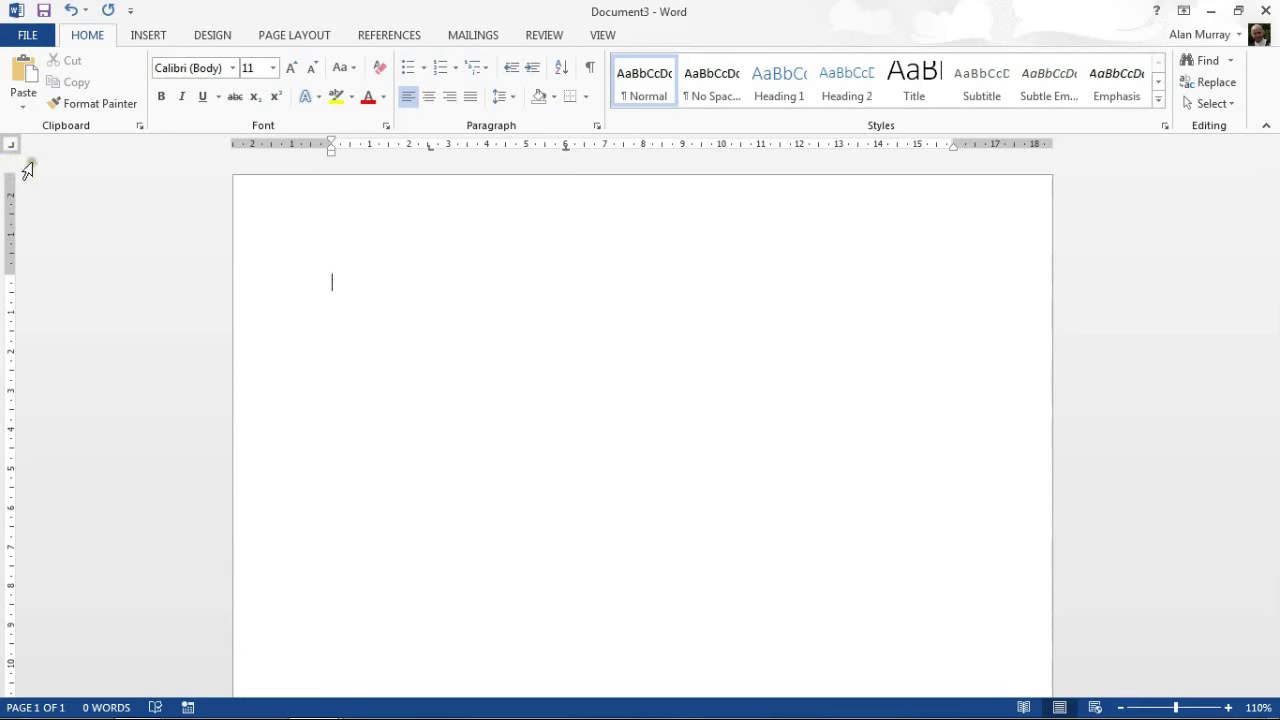
left_click(682, 145)
left_click(682, 146)
left_click(12, 145)
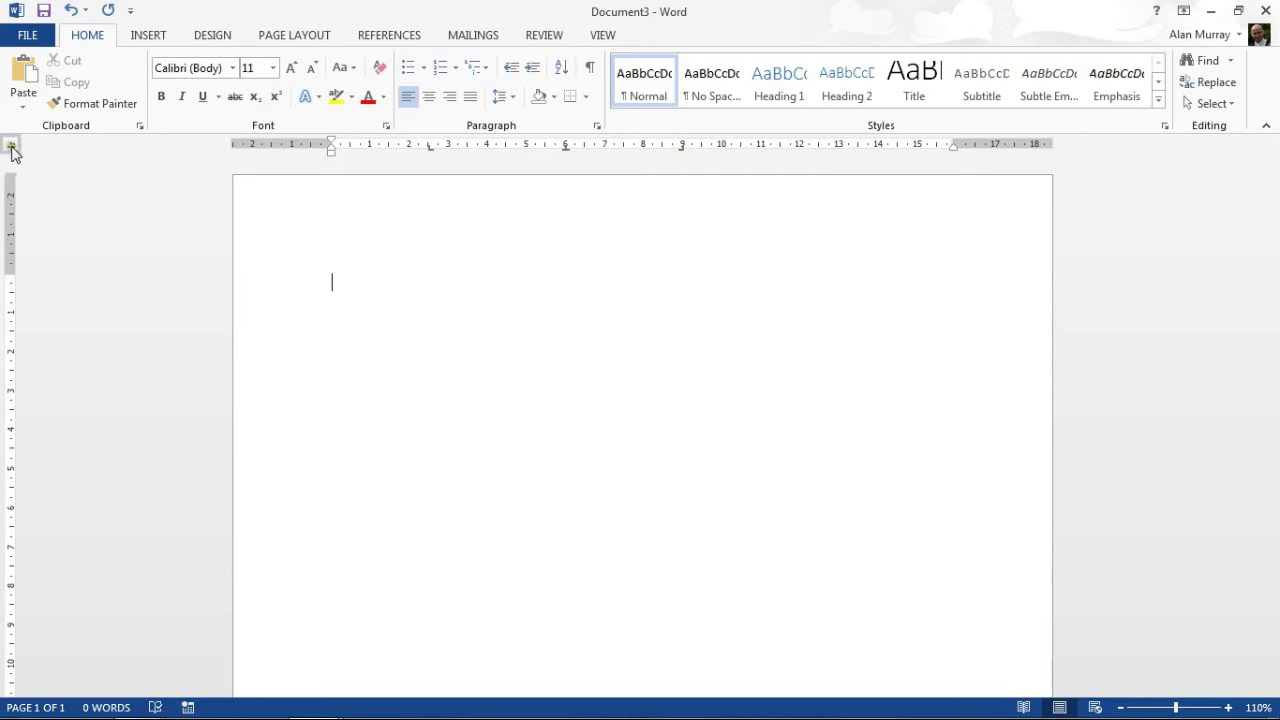
left_click(762, 147)
Place a bar tab at 14 and reset the tab selector to Left Tab.
left_click(8, 147)
left_click(8, 147)
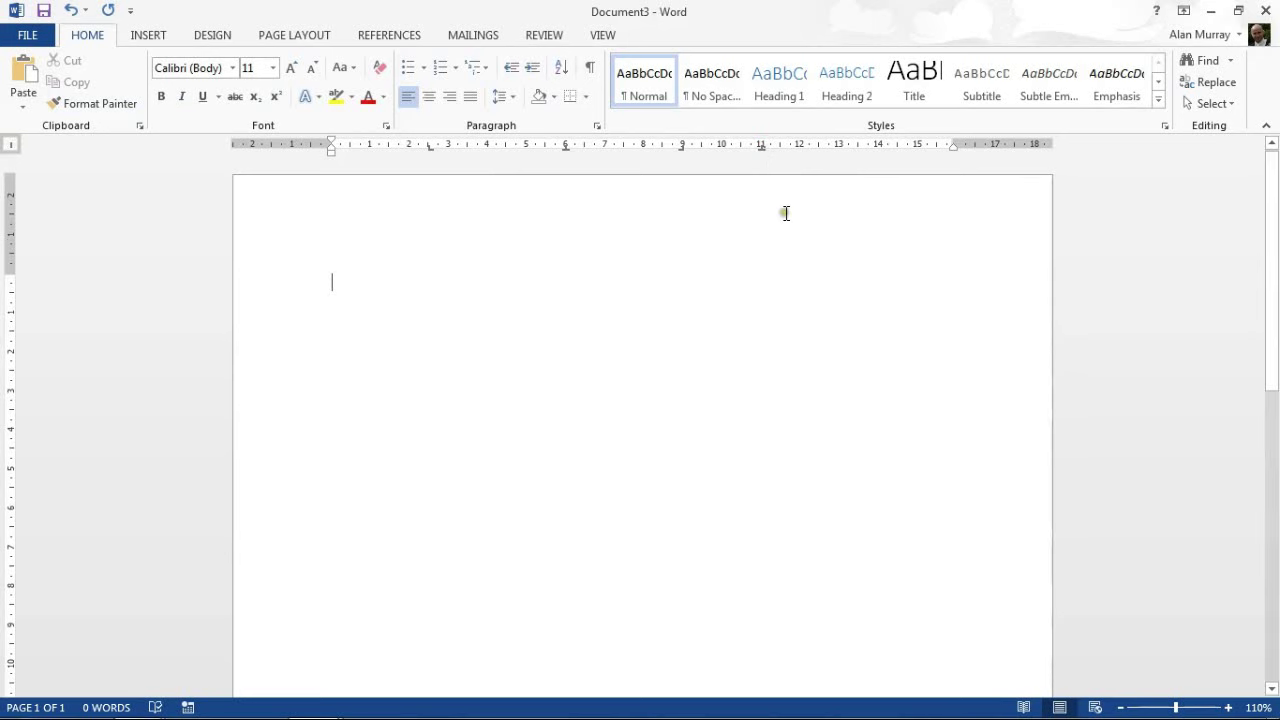
left_click(879, 145)
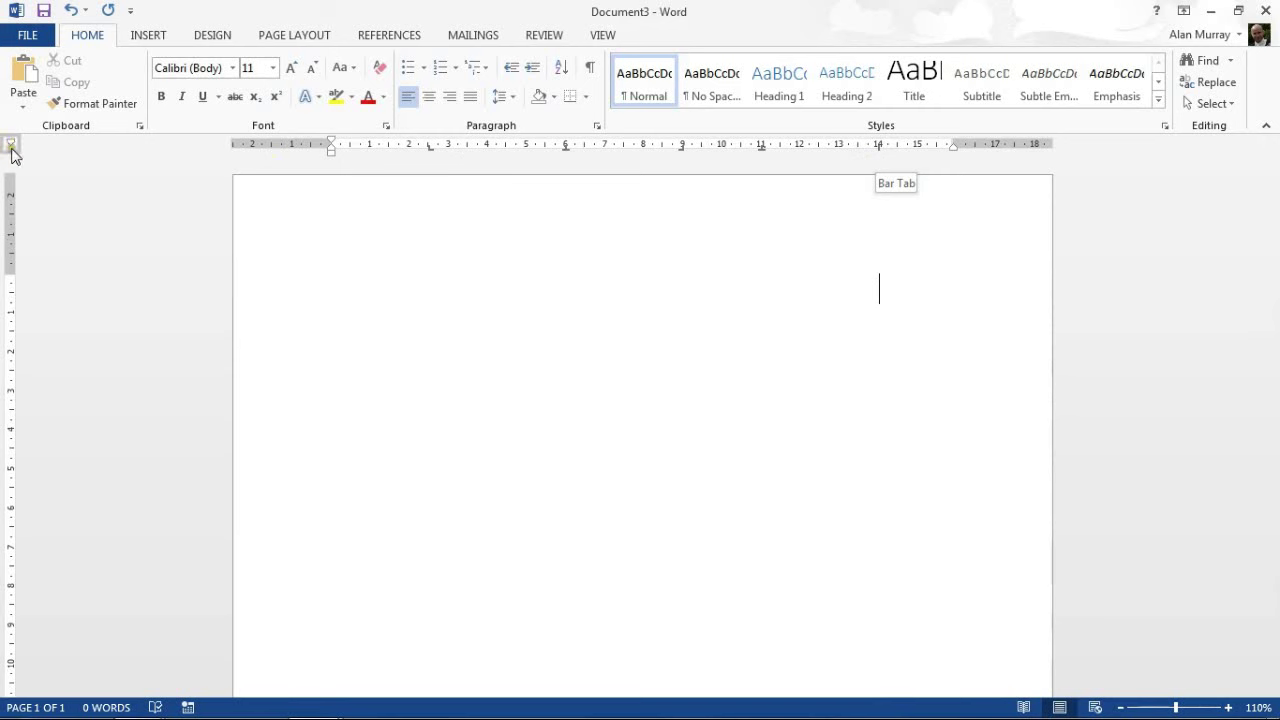
left_click(12, 147)
left_click(12, 150)
left_click(12, 147)
left_click(12, 147)
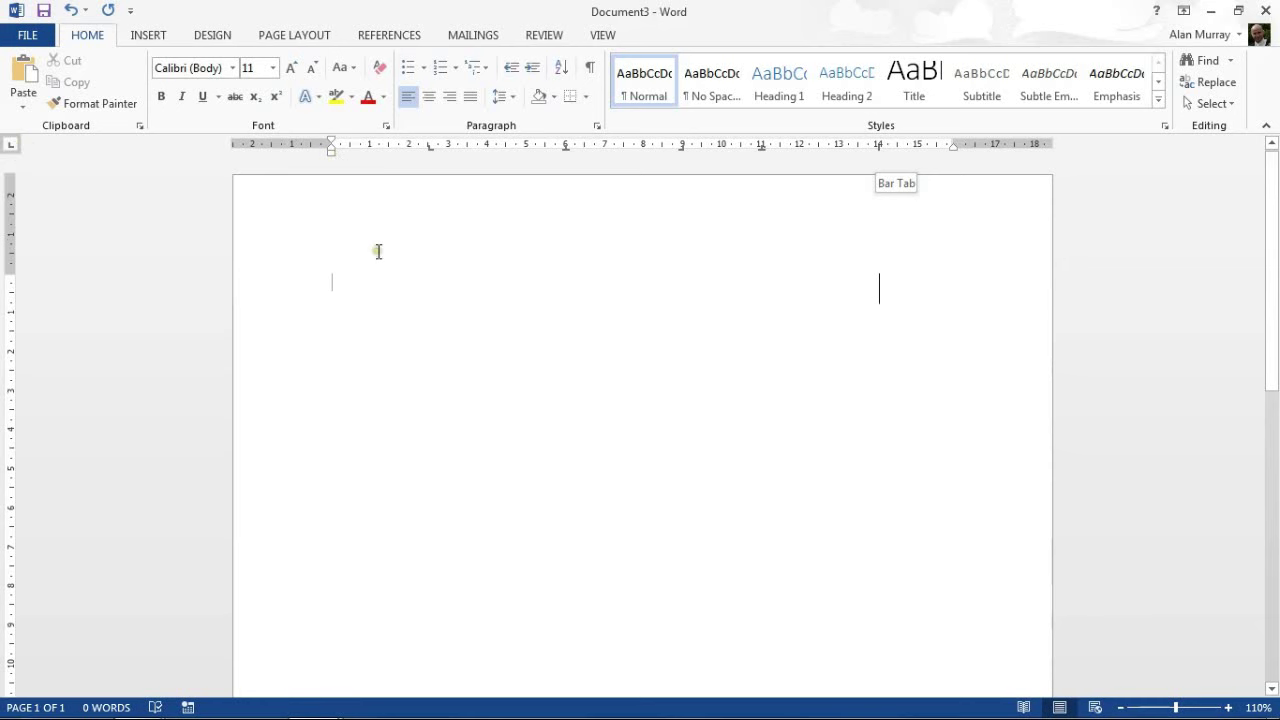
Type the Name row across the tab stops: the person's name, Blue, Orange and 20.
type("Name:")
key("Tab")
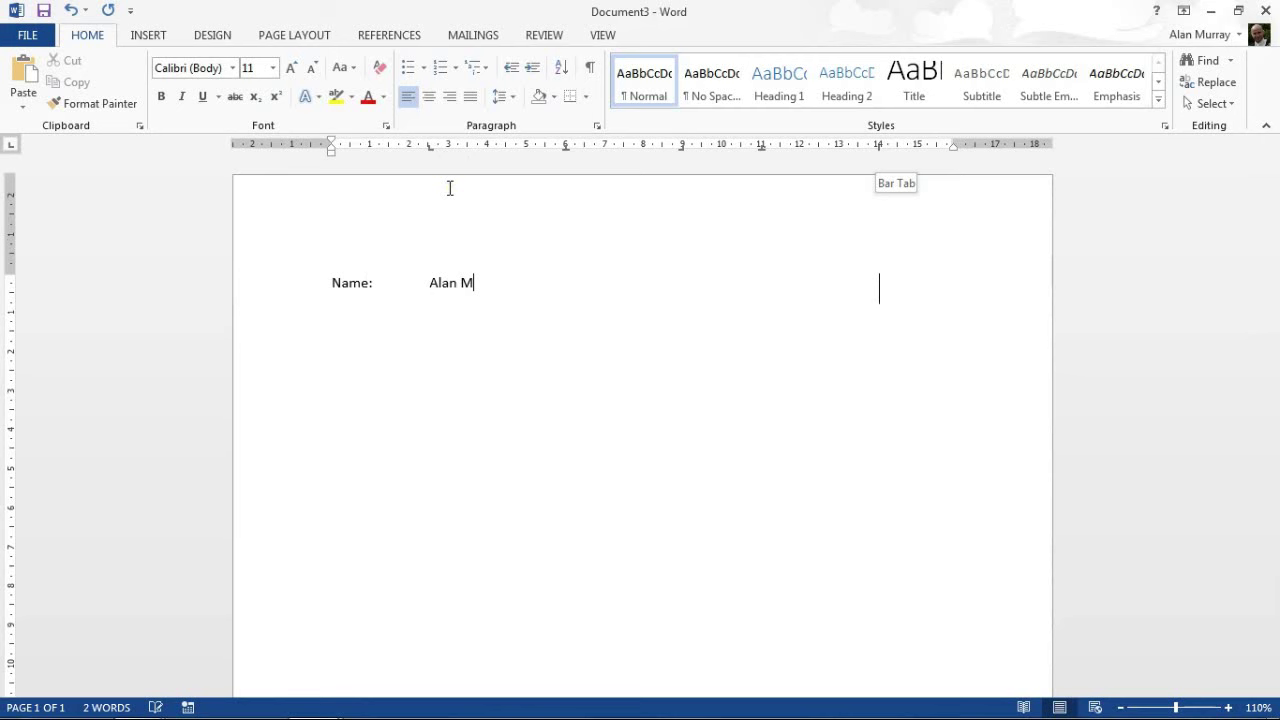
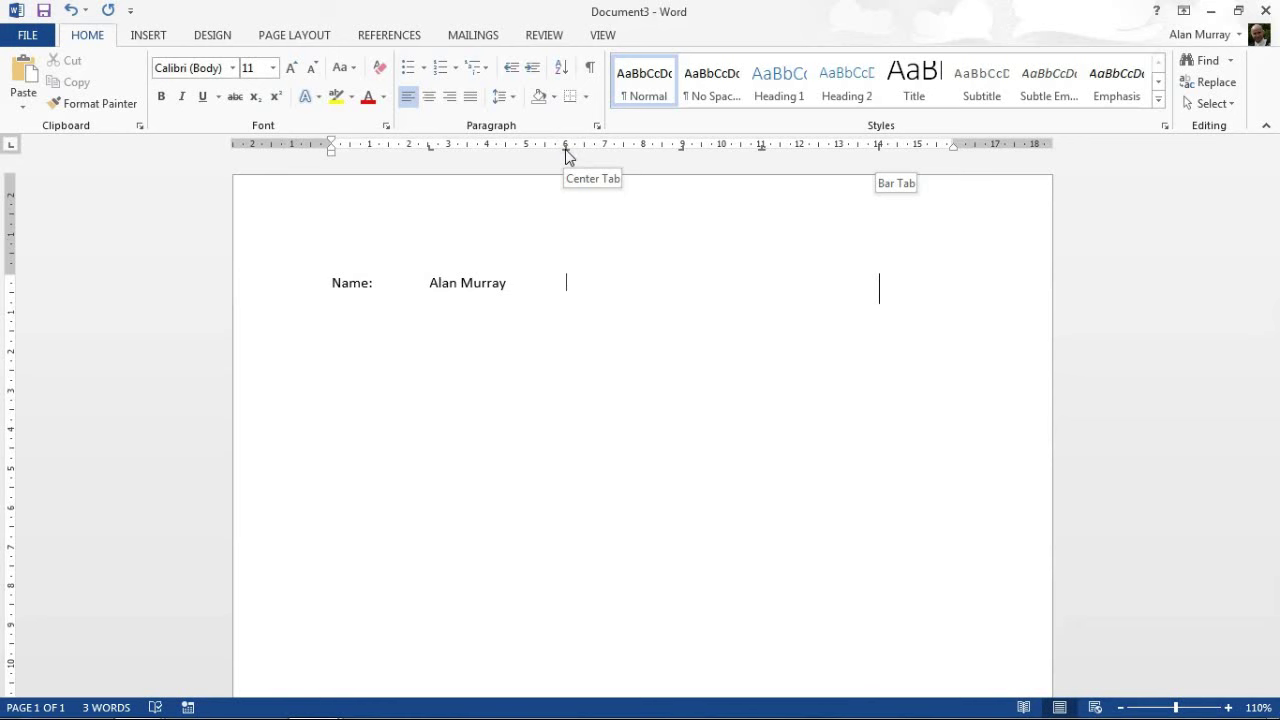
type("Blue")
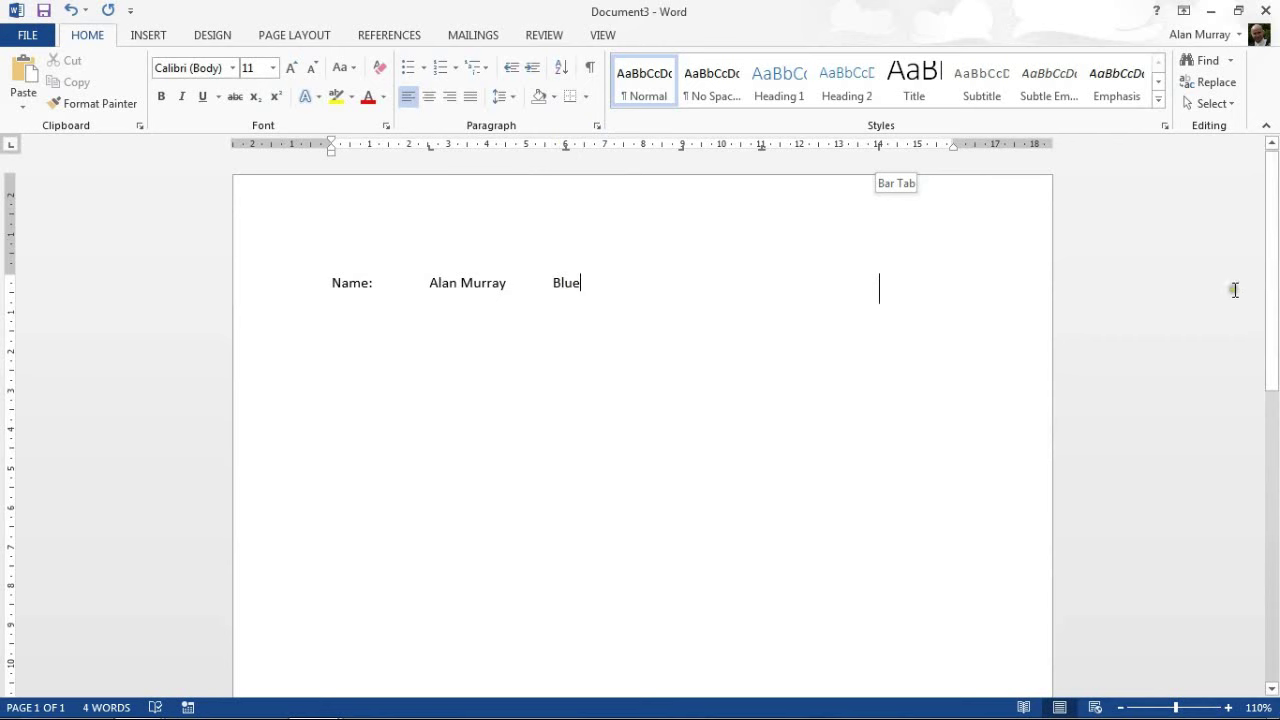
left_click_drag(1271, 286, 1240, 298)
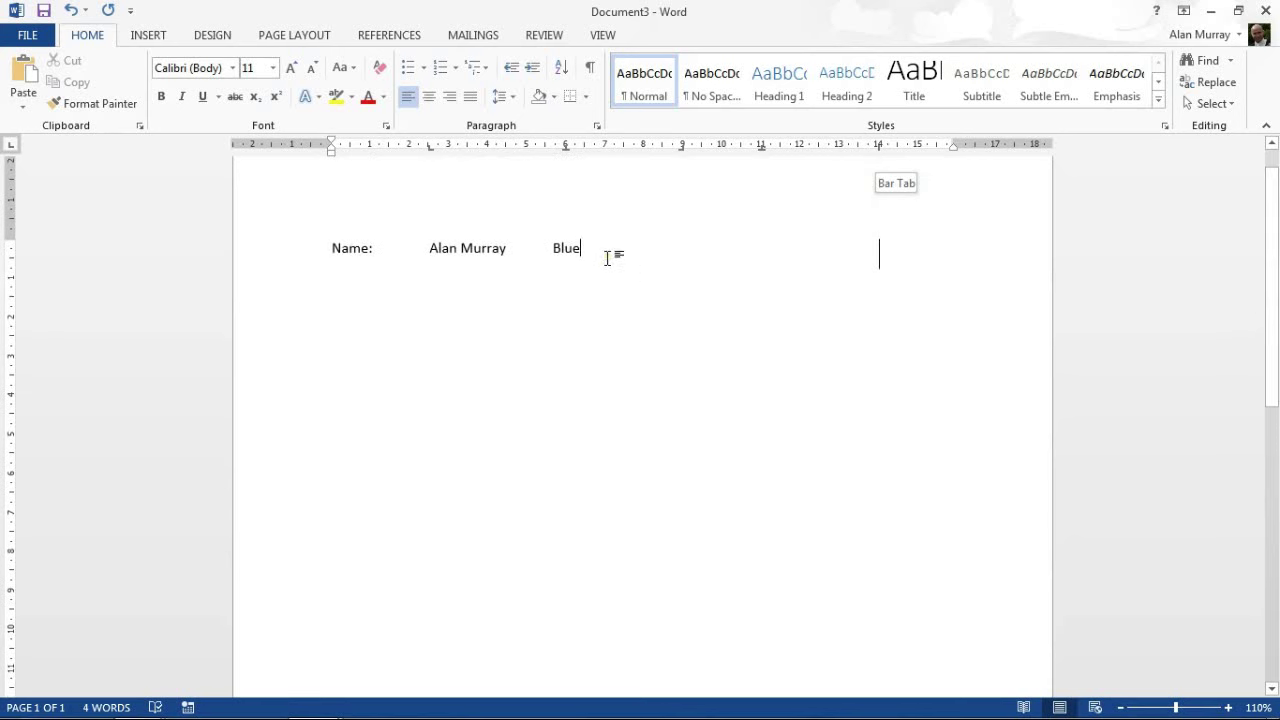
key("Tab")
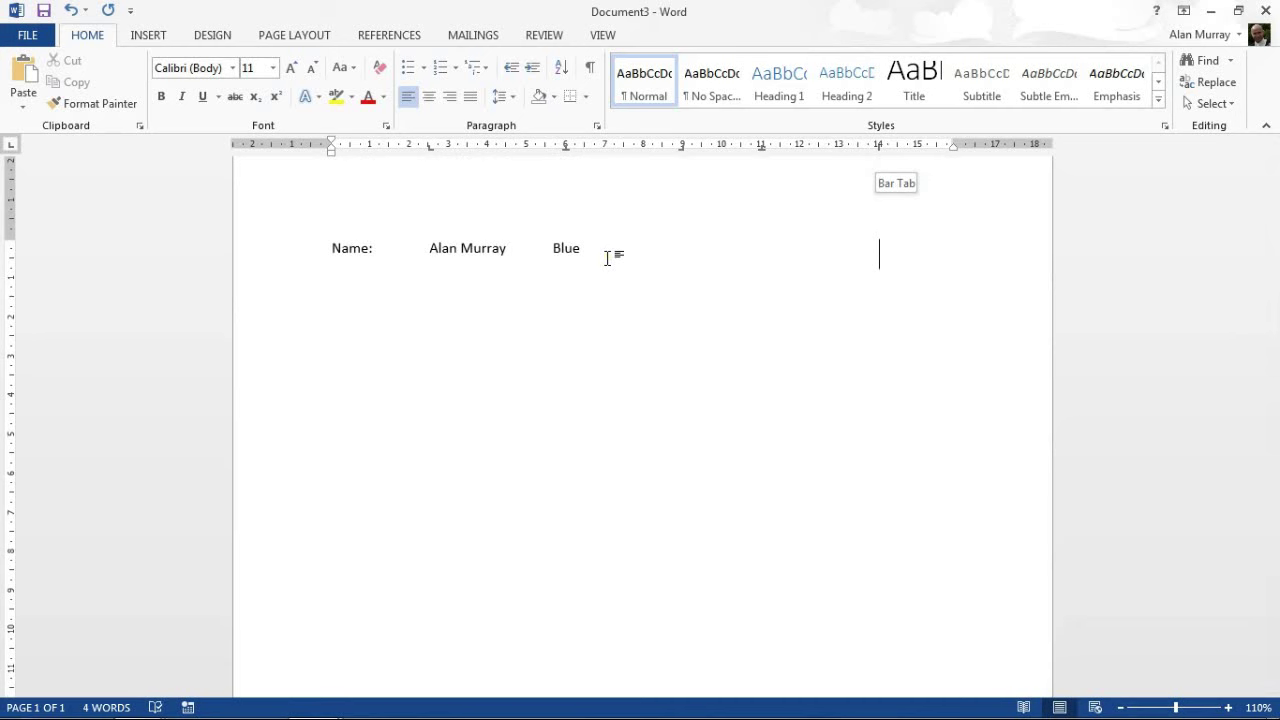
type("Orange")
type("20.00")
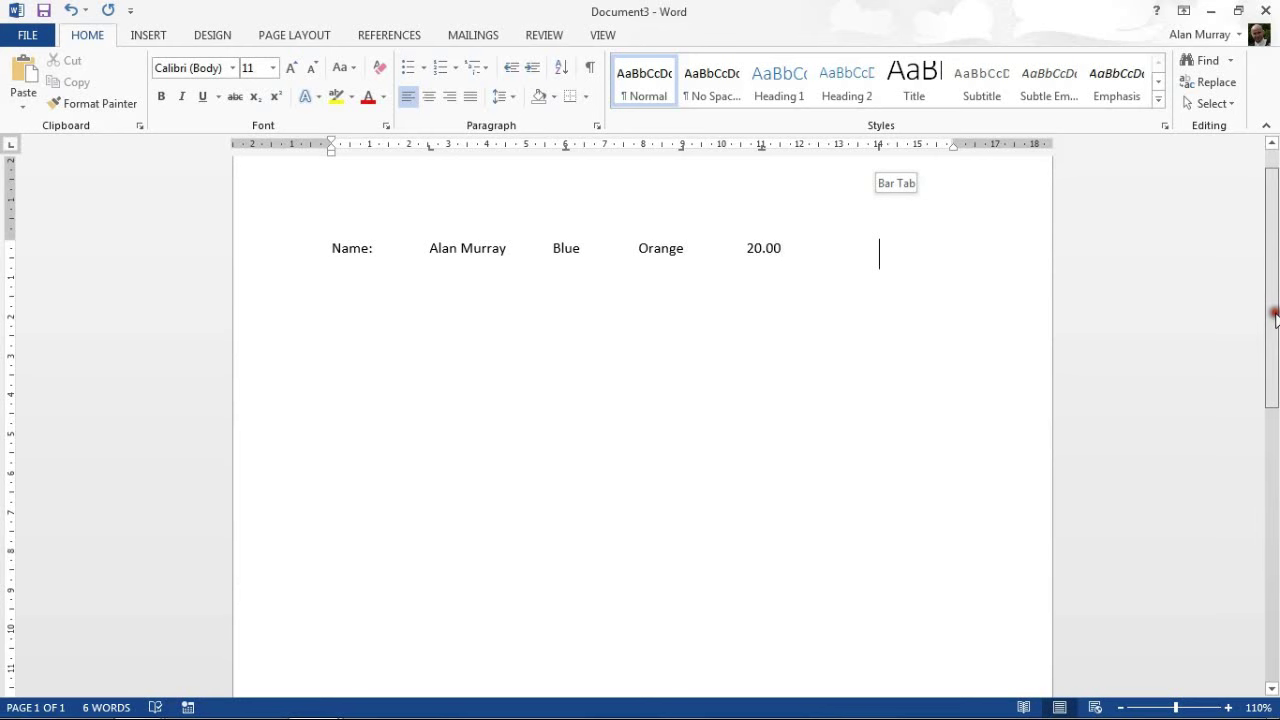
mouse_move(1274, 311)
left_mouse_down()
mouse_move(1275, 355)
mouse_move(1274, 320)
left_mouse_up()
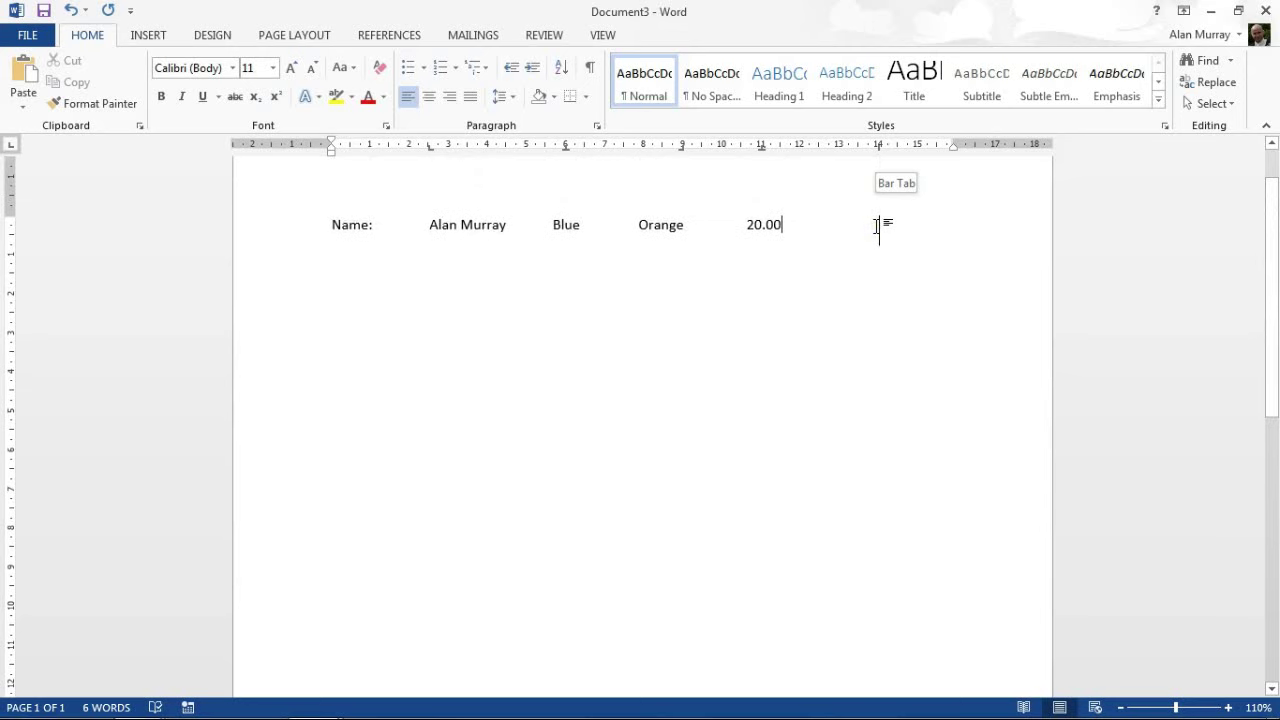
key("Return")
Type the Location row: Kings cRoss, Yellow, Green and 10000.00 on the tab stops.
type("Location")
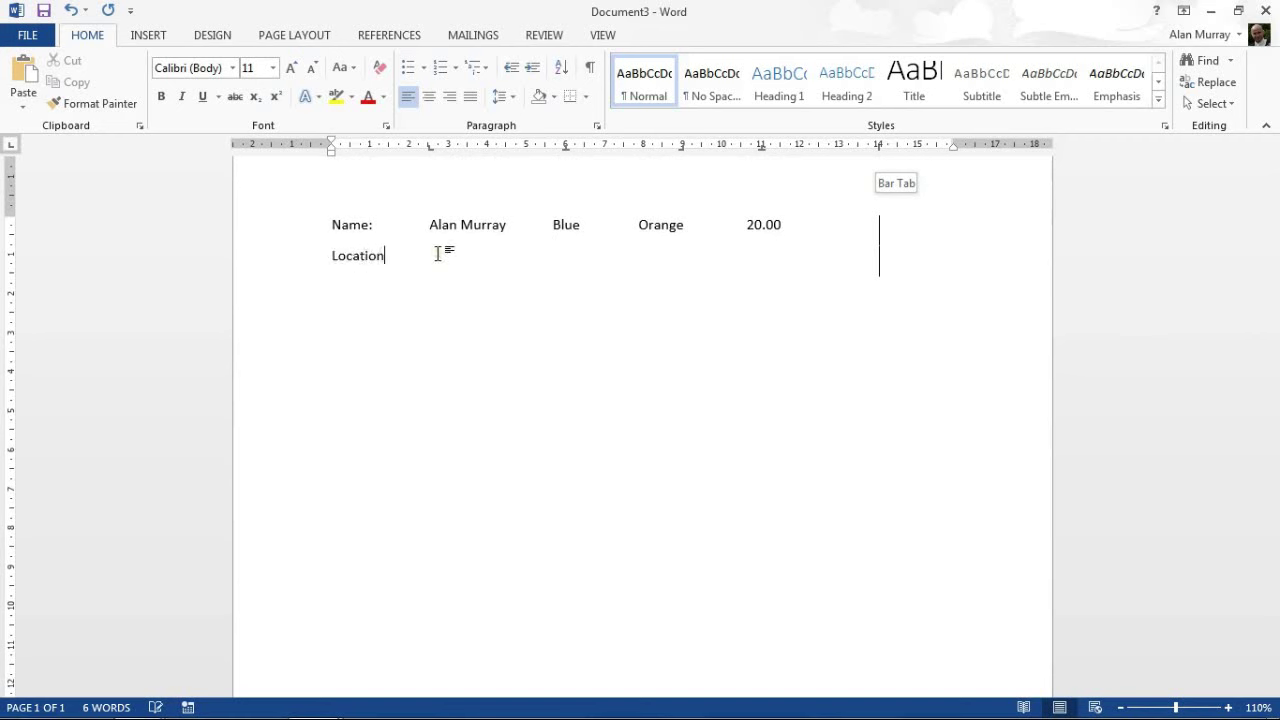
type(":\tKings cRoss")
key("Tab")
type("Ye")
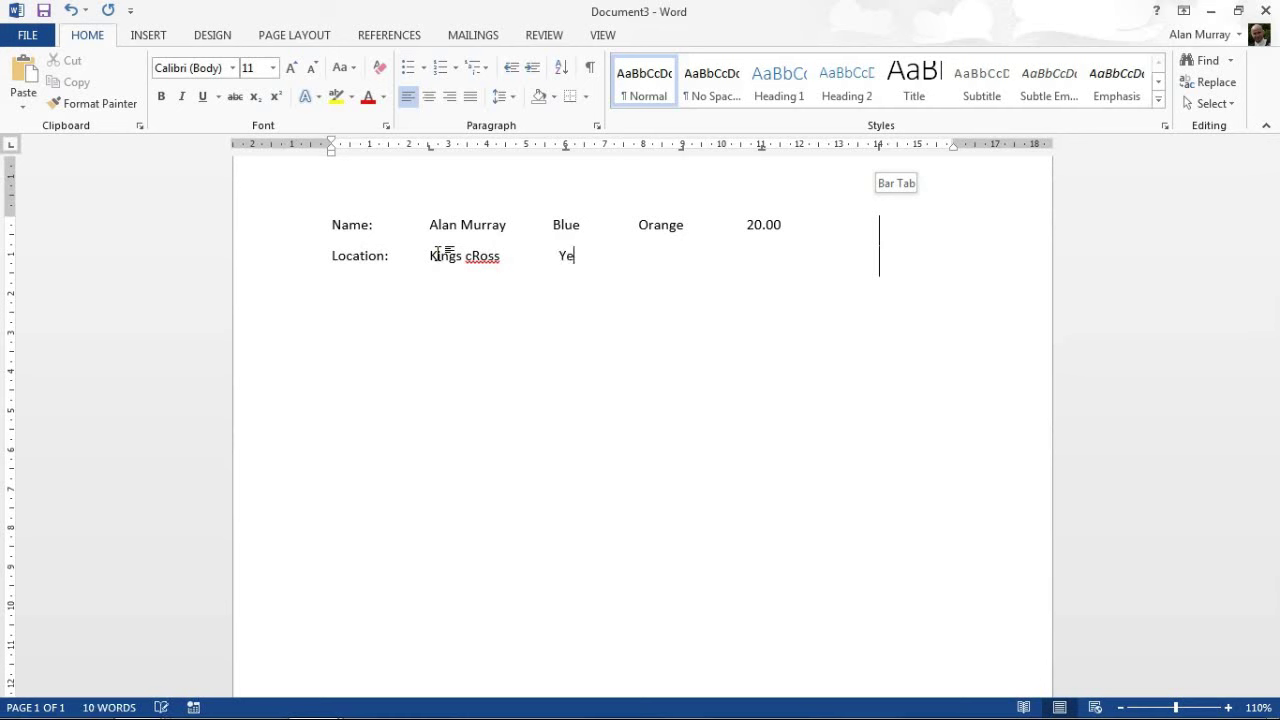
type("llow\tGreen")
key("Tab")
type("10000.00")
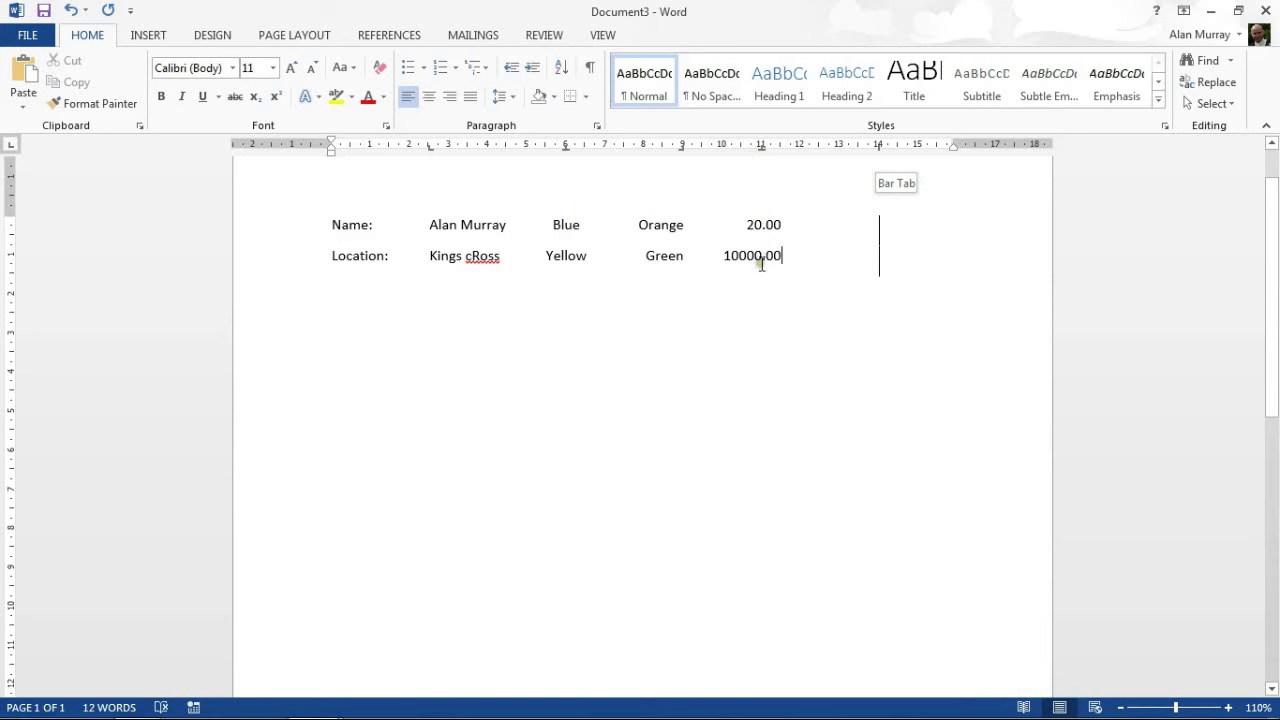
Add a Date row with 24/12/2015, Green, Purple and 1.00 aligned to the tabs.
key("Return")
type("Dte")
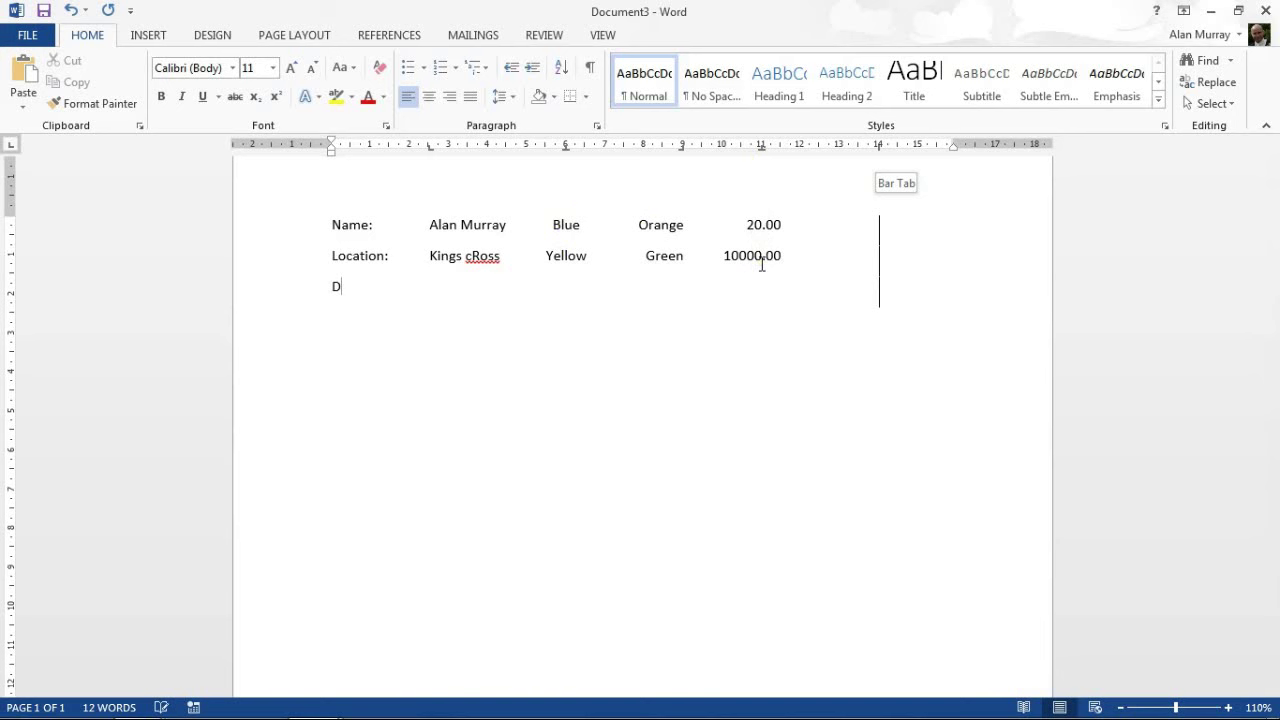
key("BackSpace")
key("BackSpace")
type("ate:")
key("Tab")
type("24")
type("/12/2015")
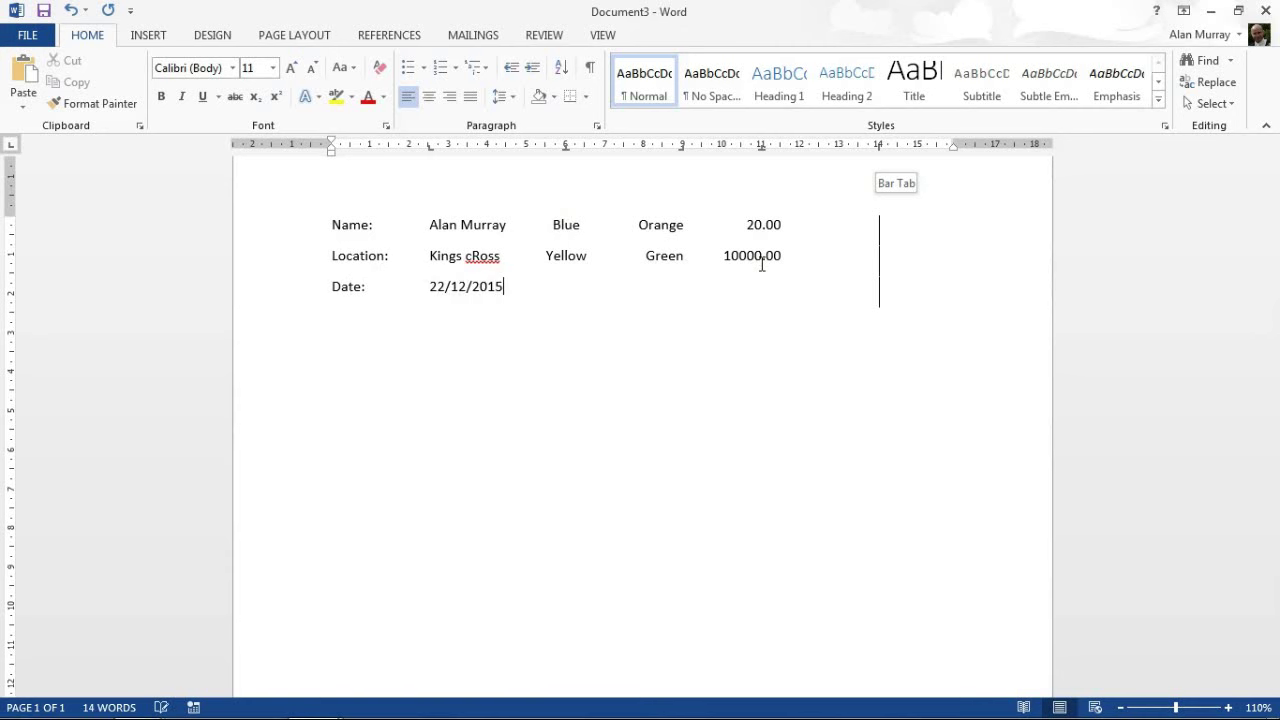
type("GreenPurple")
key("Tab")
type("1.00")
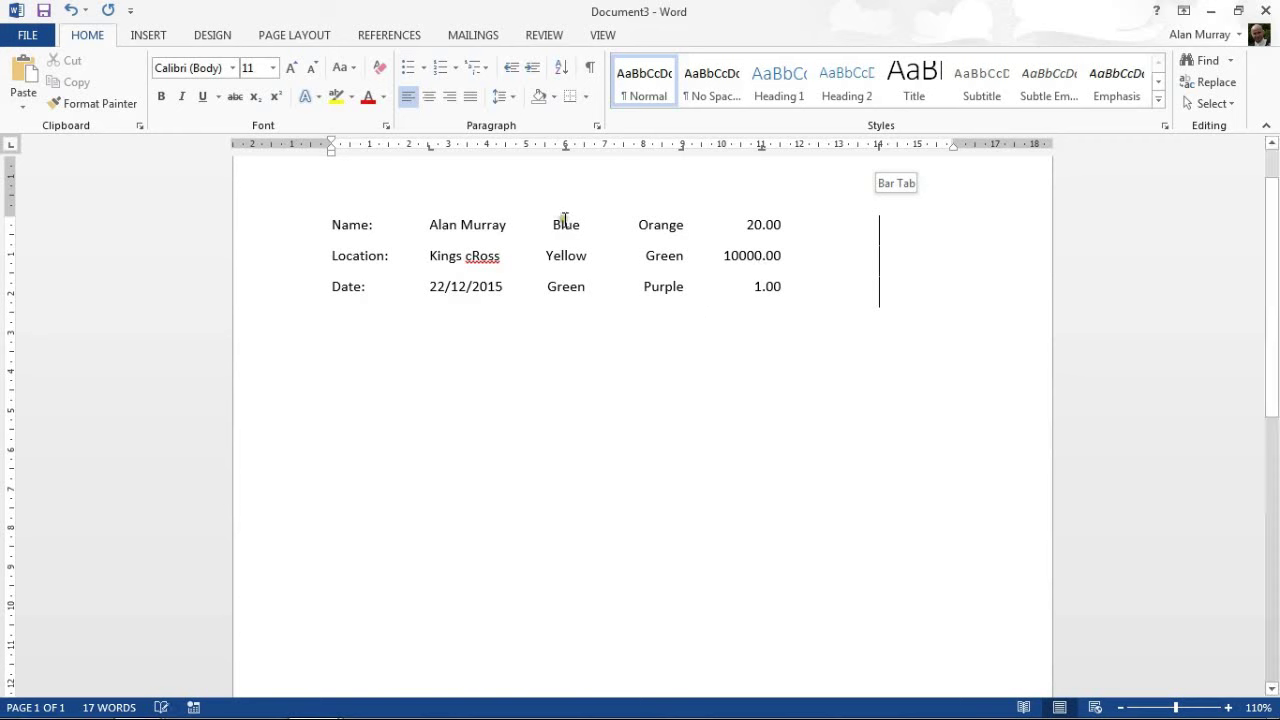
Select all three rows and nudge the 6 cm centre tab stop slightly right.
left_click(328, 224)
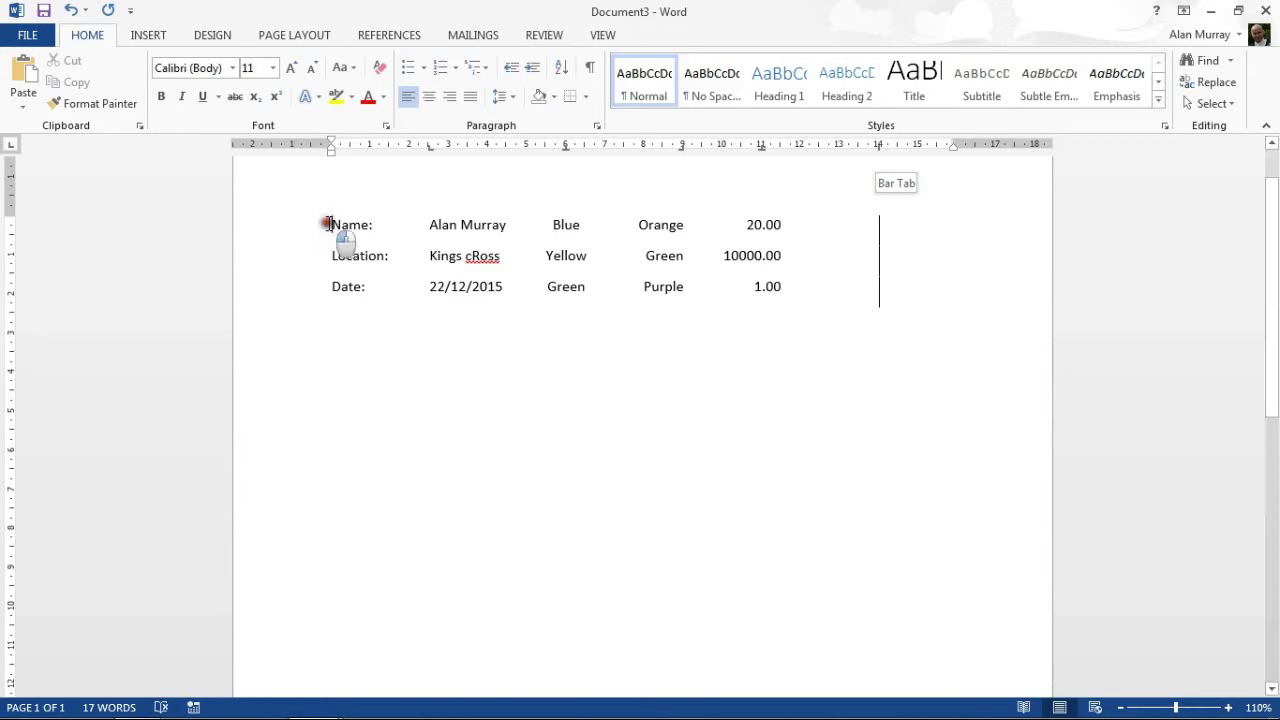
left_click_drag(328, 224, 901, 310)
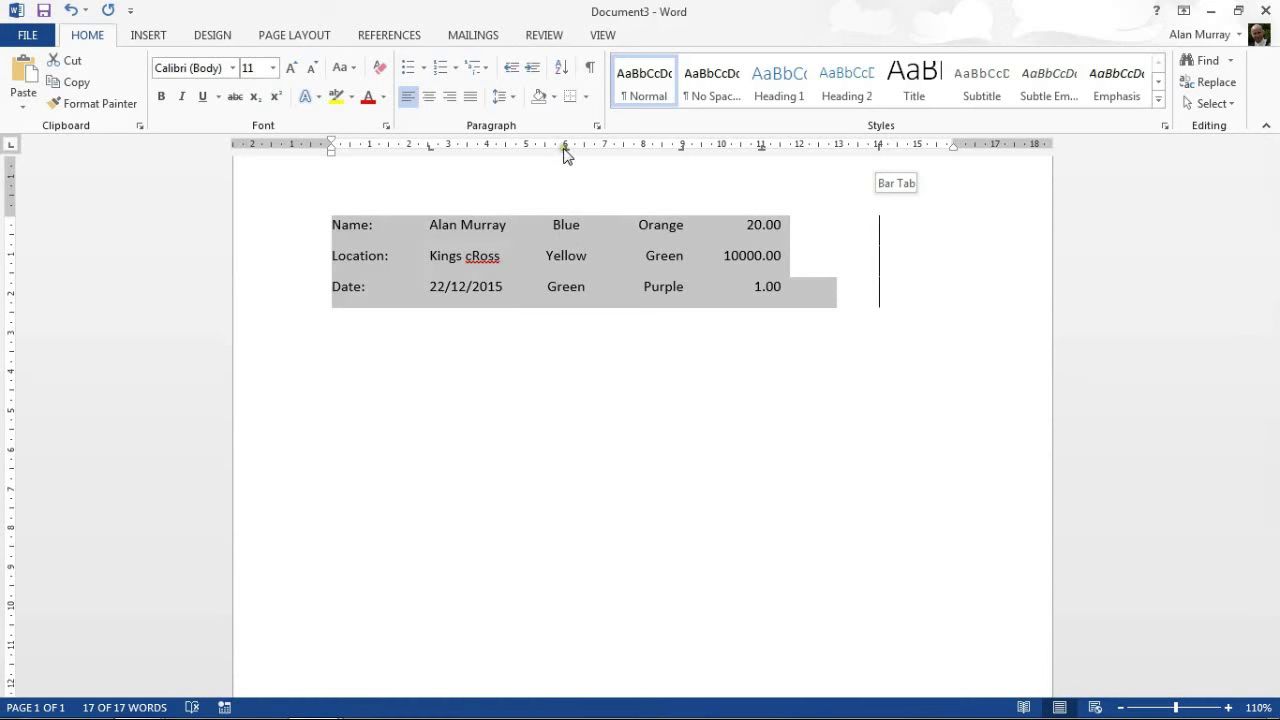
mouse_move(566, 150)
left_mouse_down()
mouse_move(587, 153)
mouse_move(547, 152)
mouse_move(571, 149)
left_mouse_up()
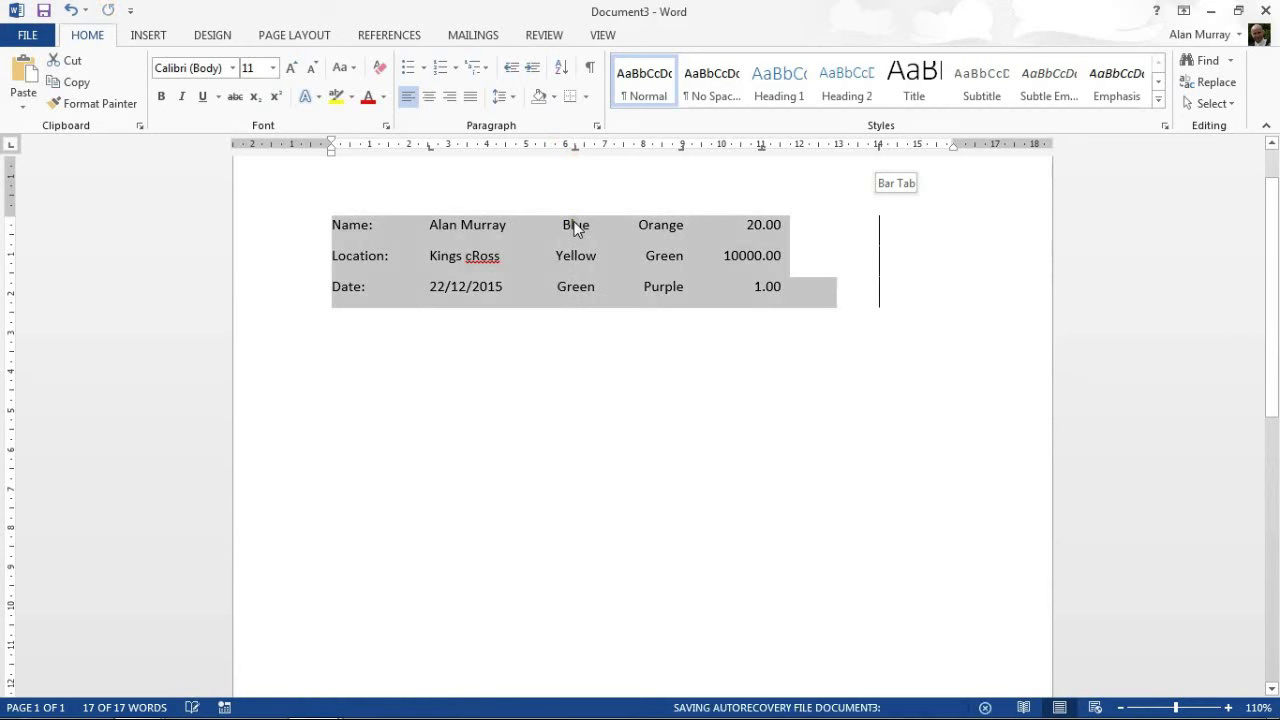
left_click(645, 251)
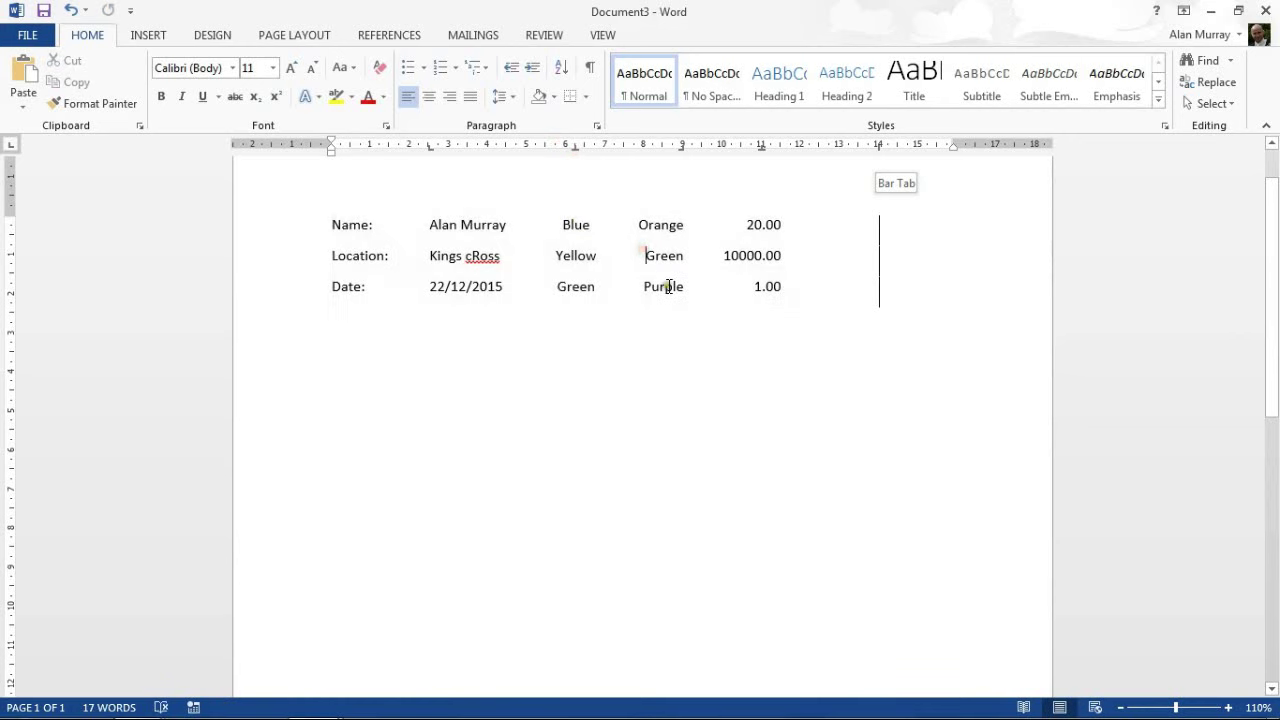
Select the three rows and drag the 14 cm bar tab off the ruler.
left_click(332, 224)
left_click_drag(415, 228, 971, 323)
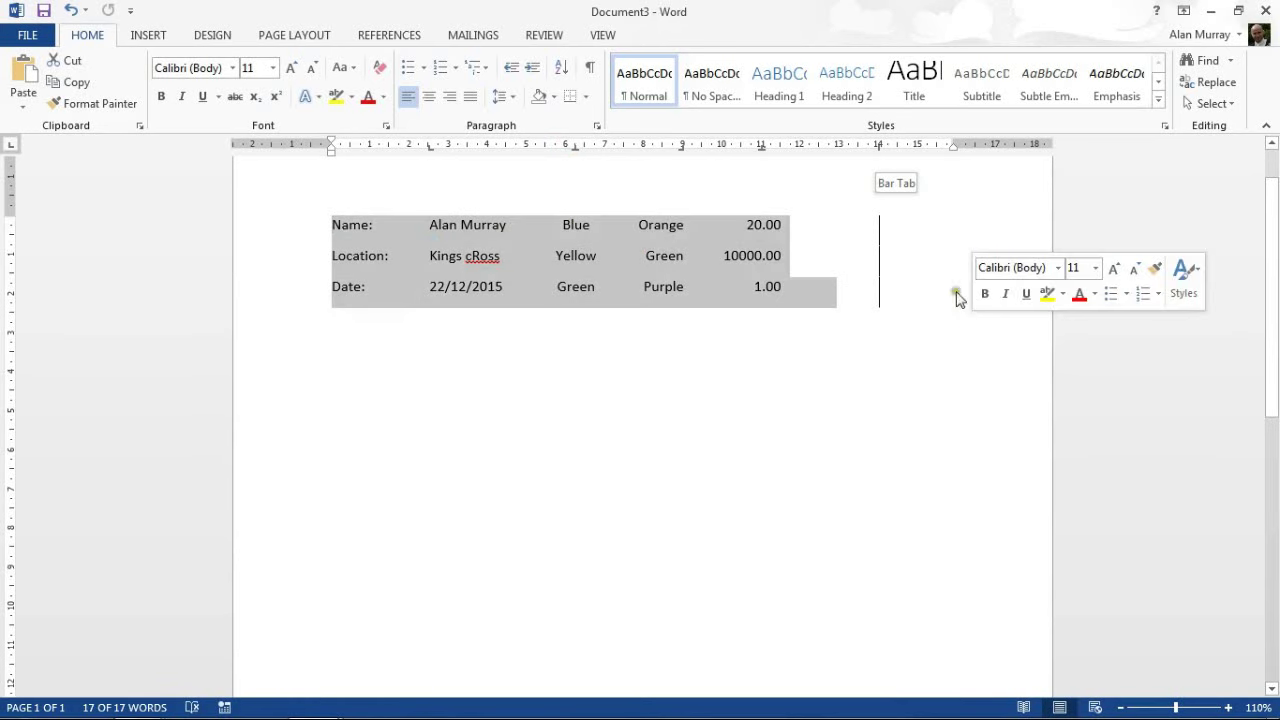
left_click_drag(879, 148, 840, 204)
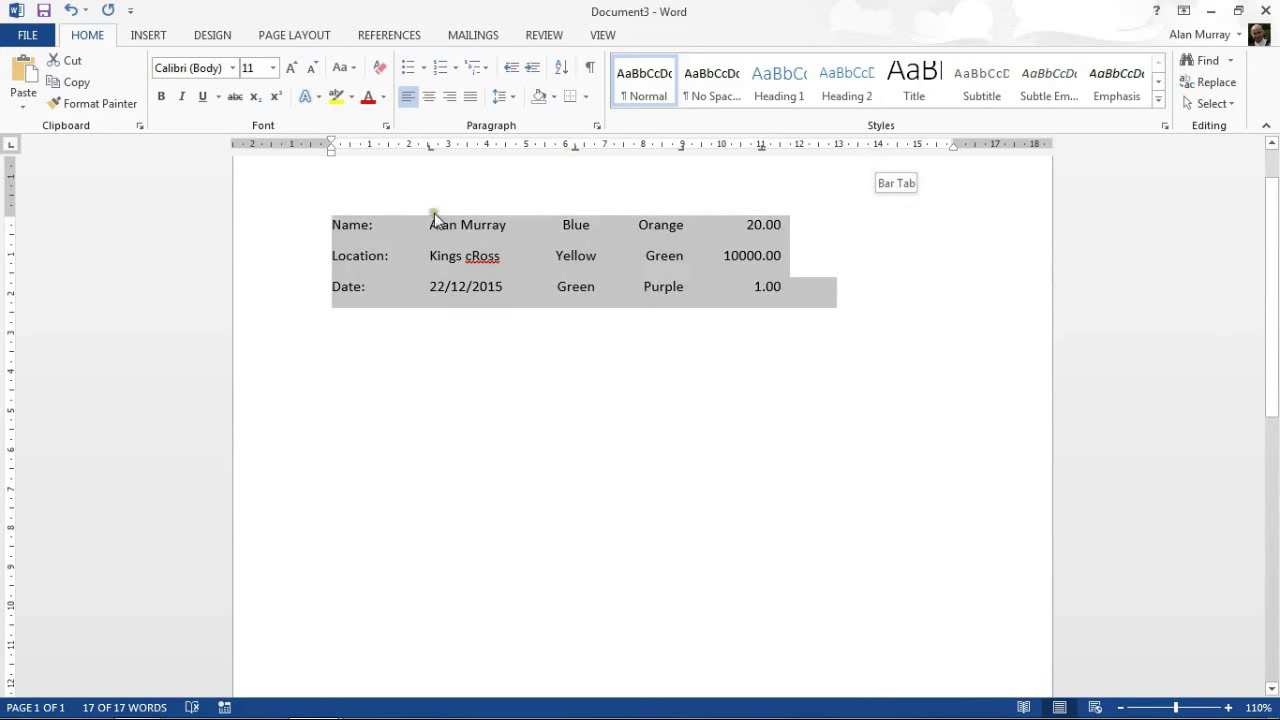
left_click_drag(344, 226, 349, 229)
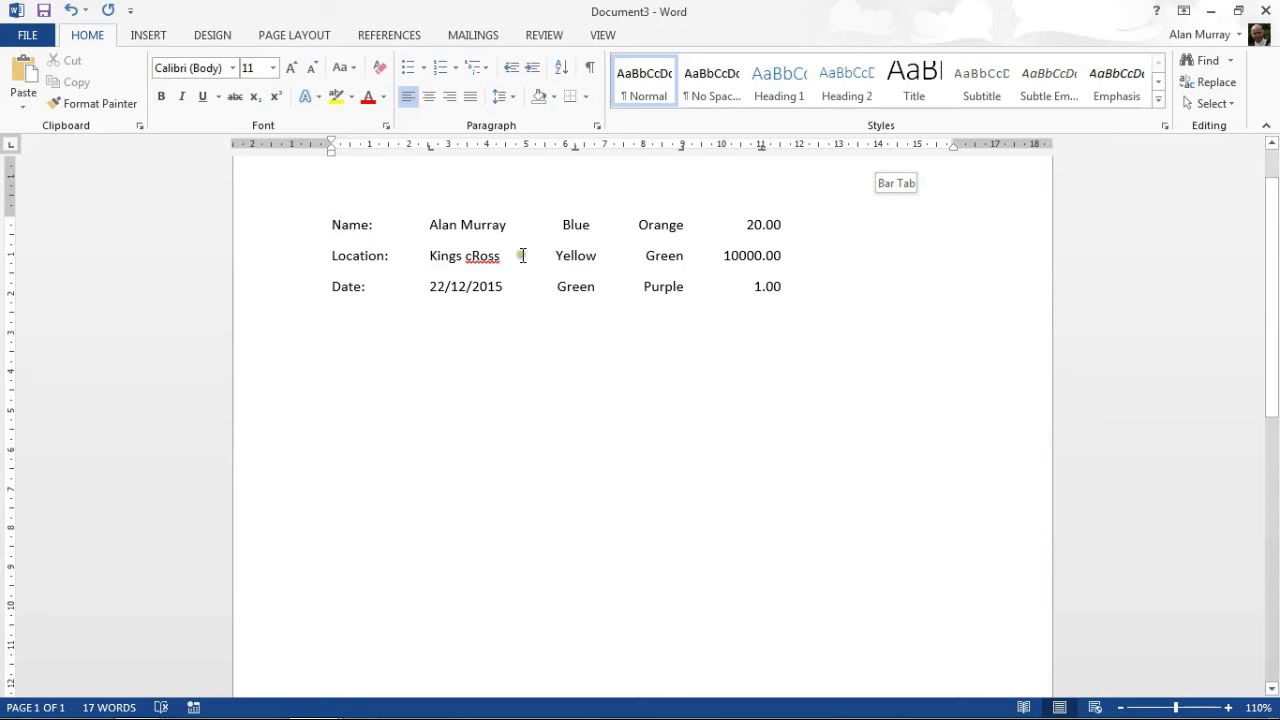
In the Tabs dialog, clear the 6.25 cm stop for the Name line and set 11 cm.
left_click(598, 128)
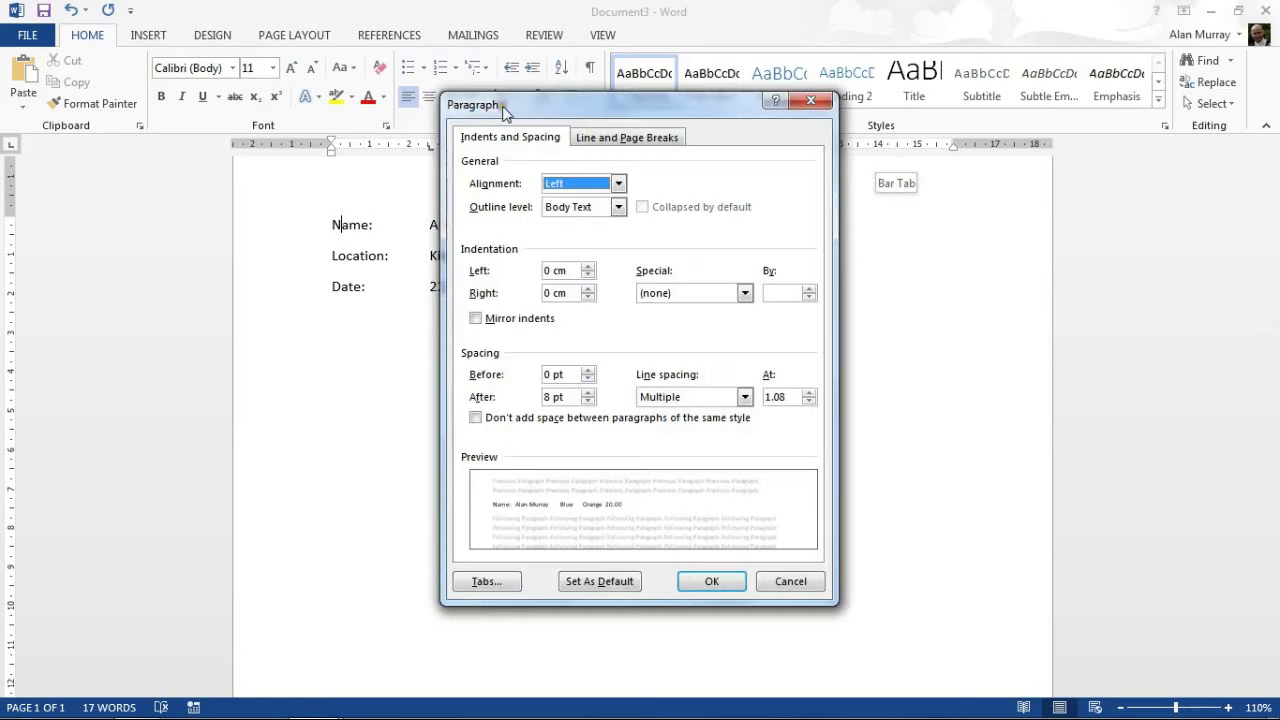
left_click_drag(496, 110, 557, 122)
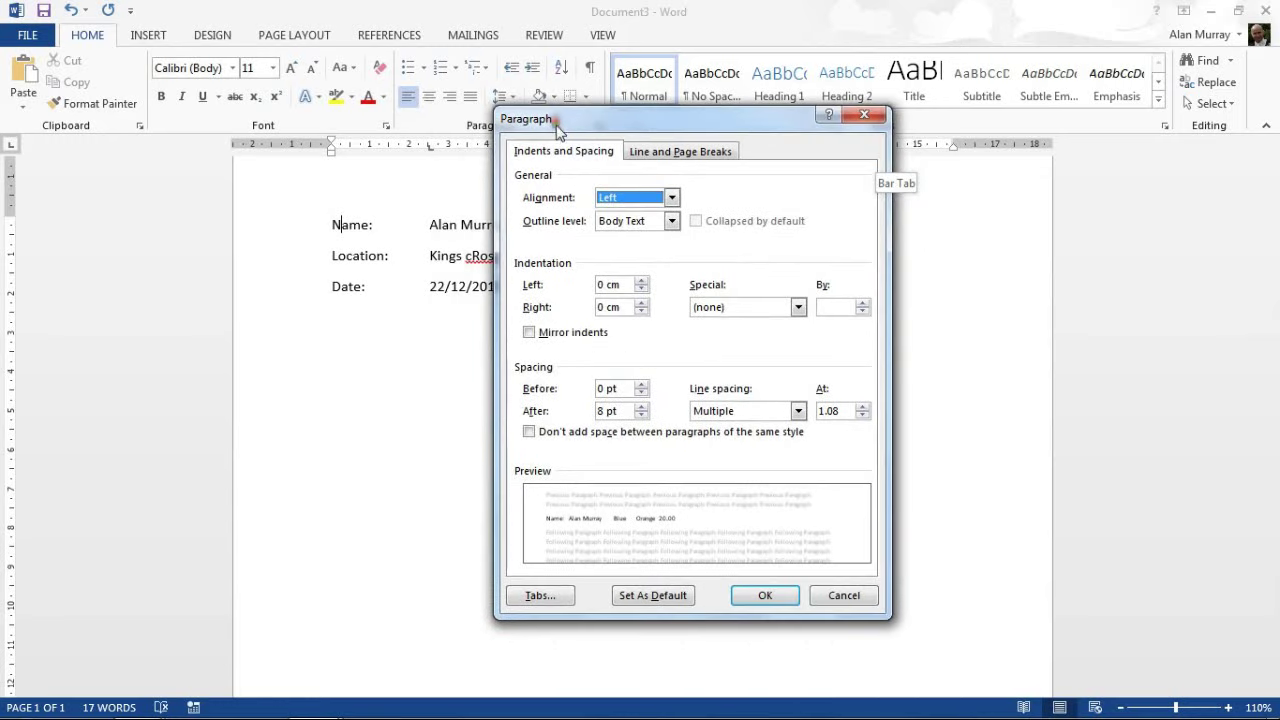
left_click(535, 598)
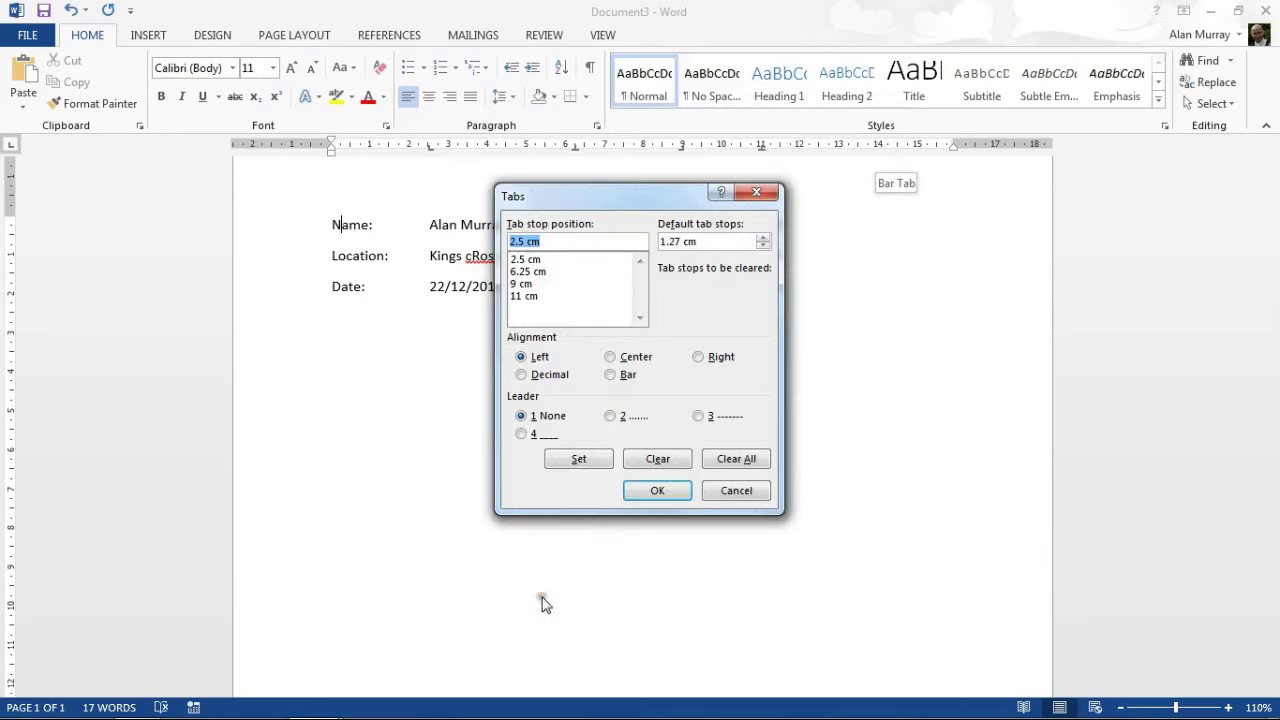
left_click(538, 272)
left_click(532, 284)
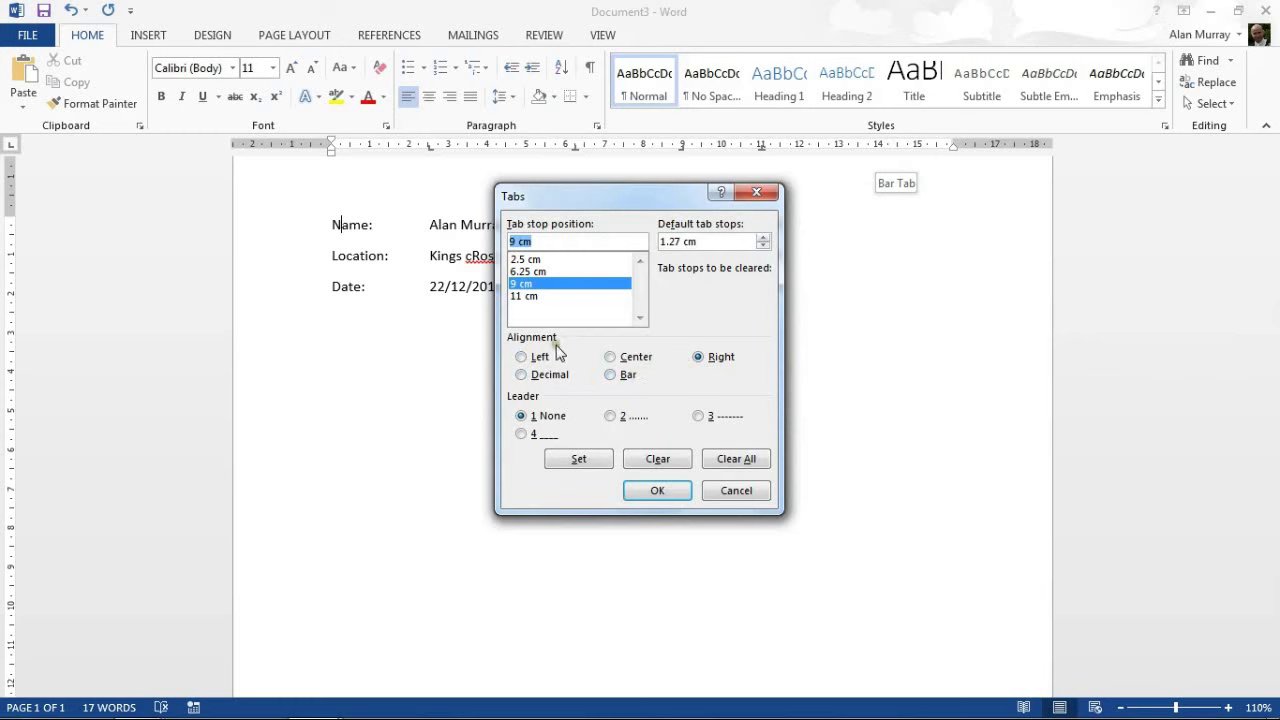
left_click(525, 260)
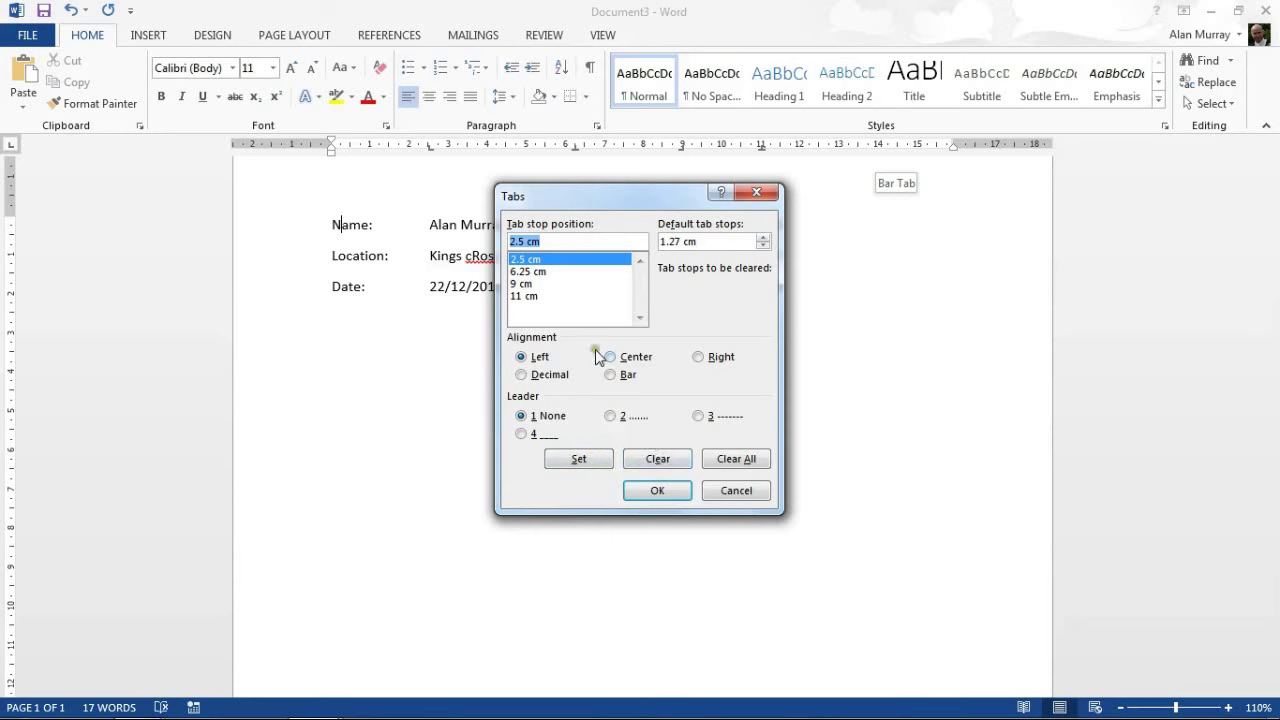
left_click(535, 272)
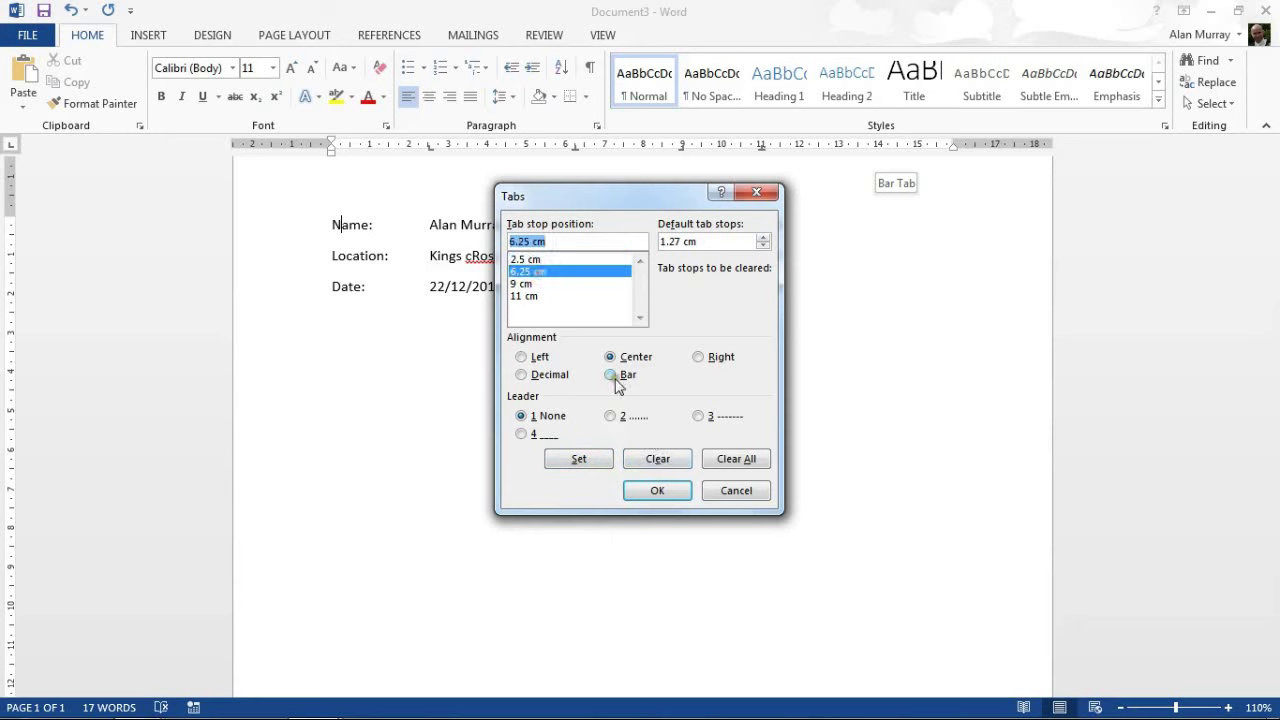
left_click(655, 461)
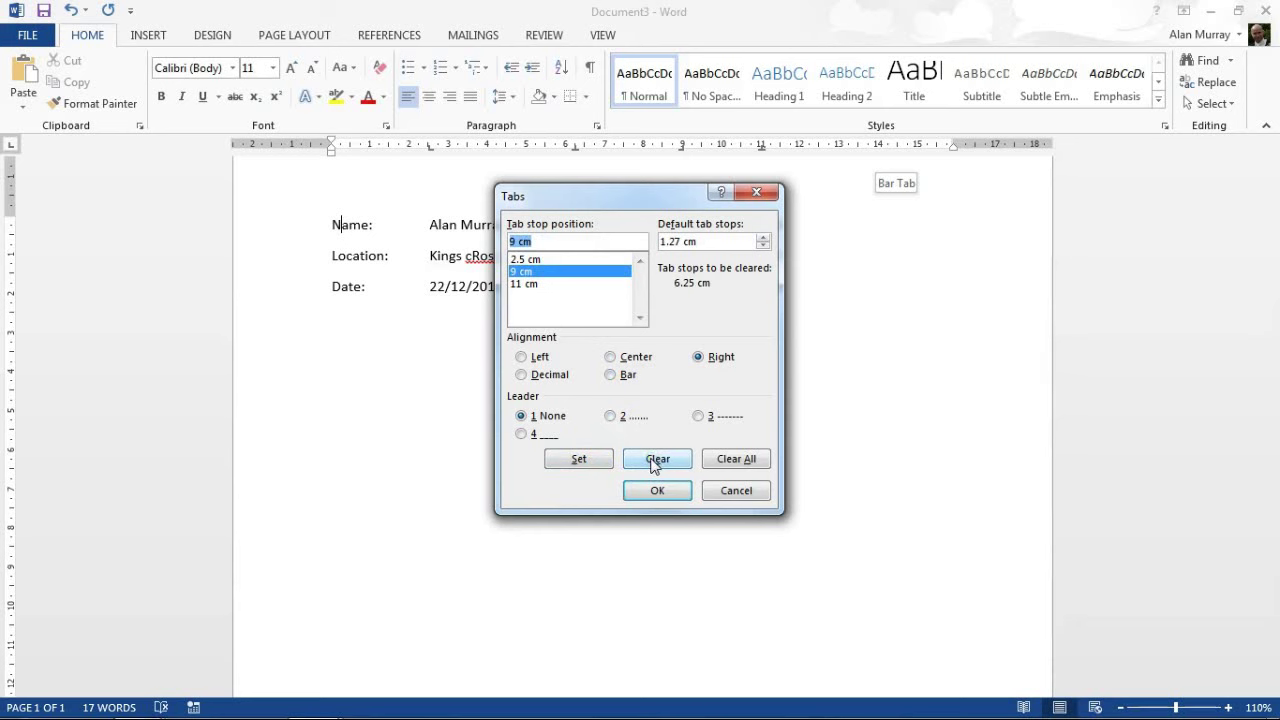
left_click(521, 285)
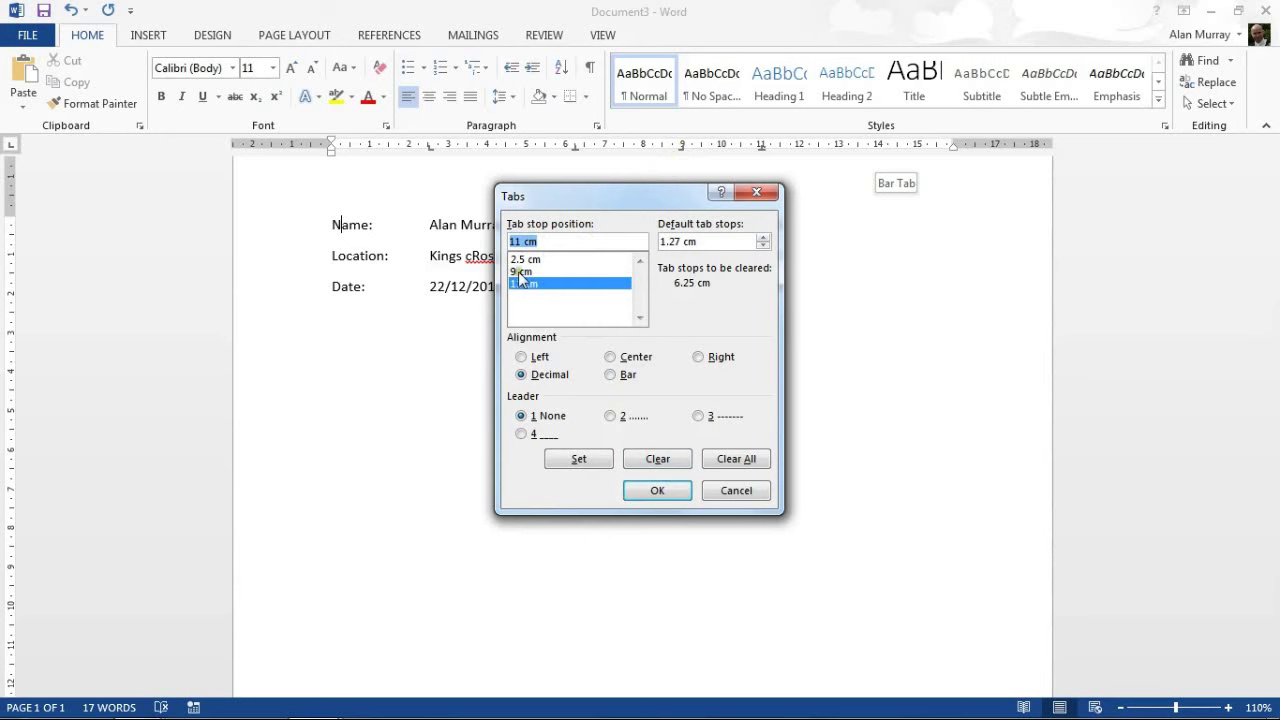
left_click(568, 470)
left_click(648, 492)
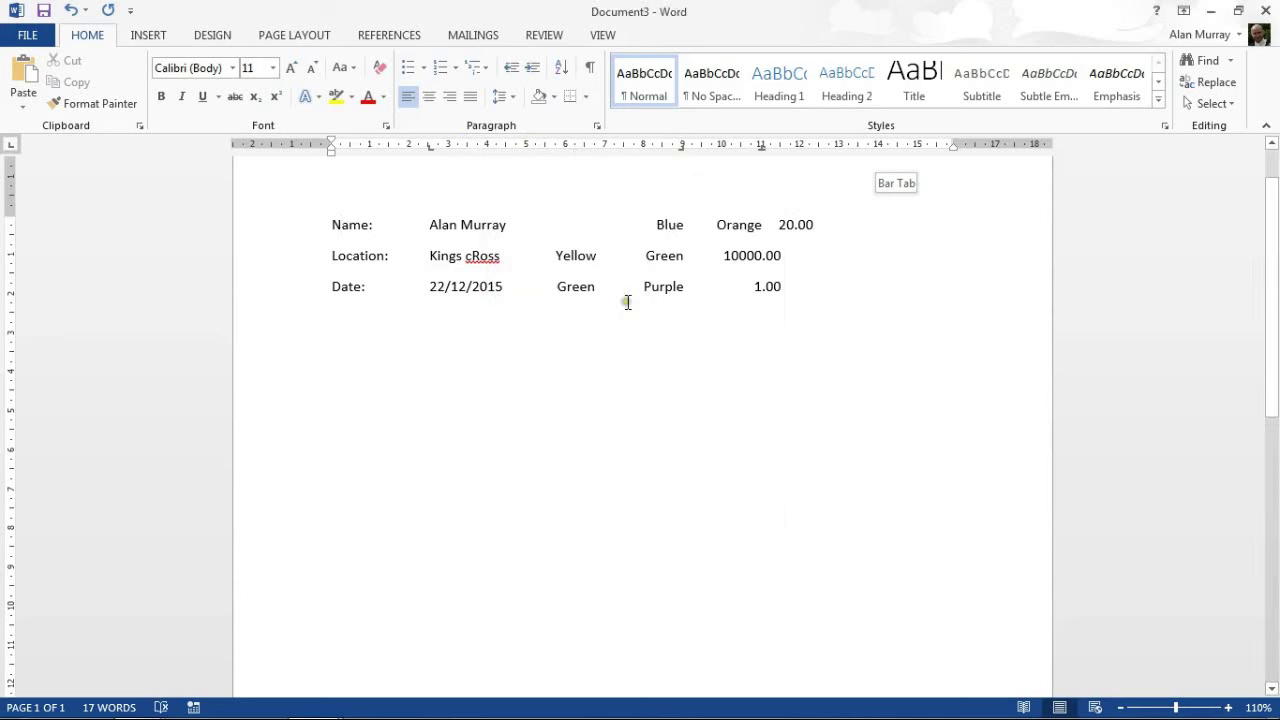
Drag the 6.25 cm centre tab off the ruler for the Location and Date rows.
left_click(576, 257)
left_click_drag(333, 255, 836, 290)
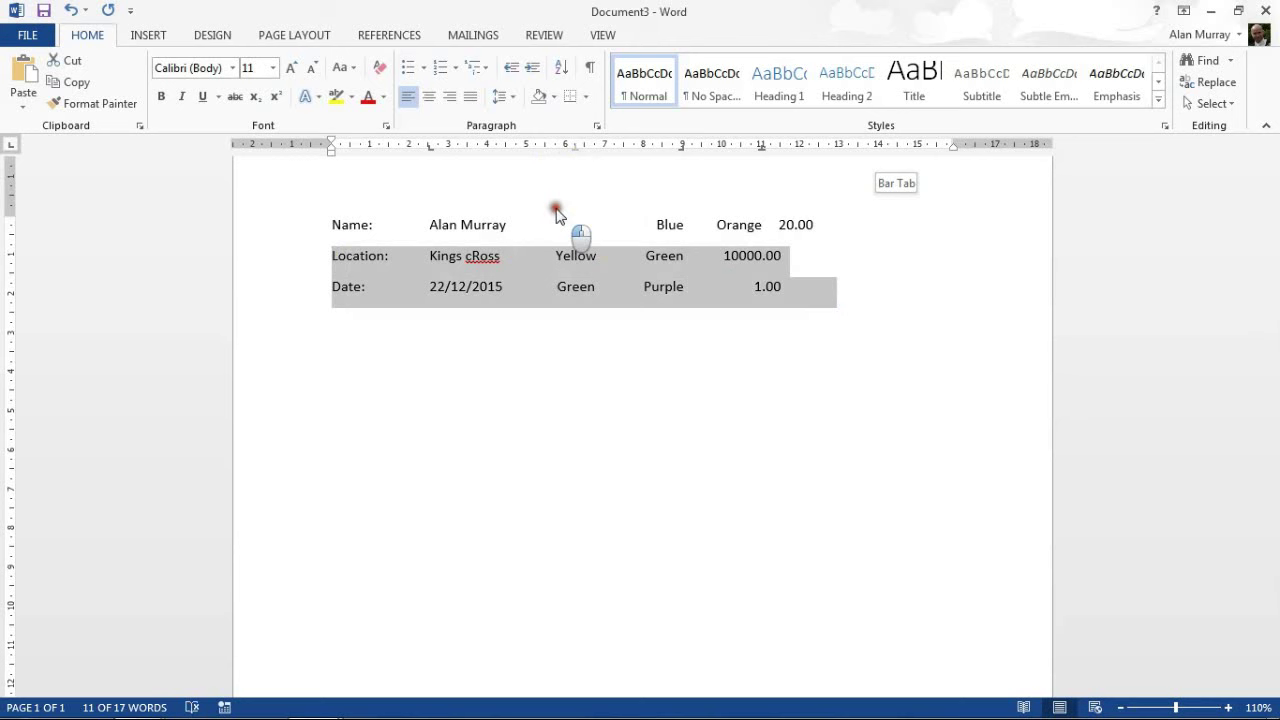
left_click_drag(557, 215, 556, 213)
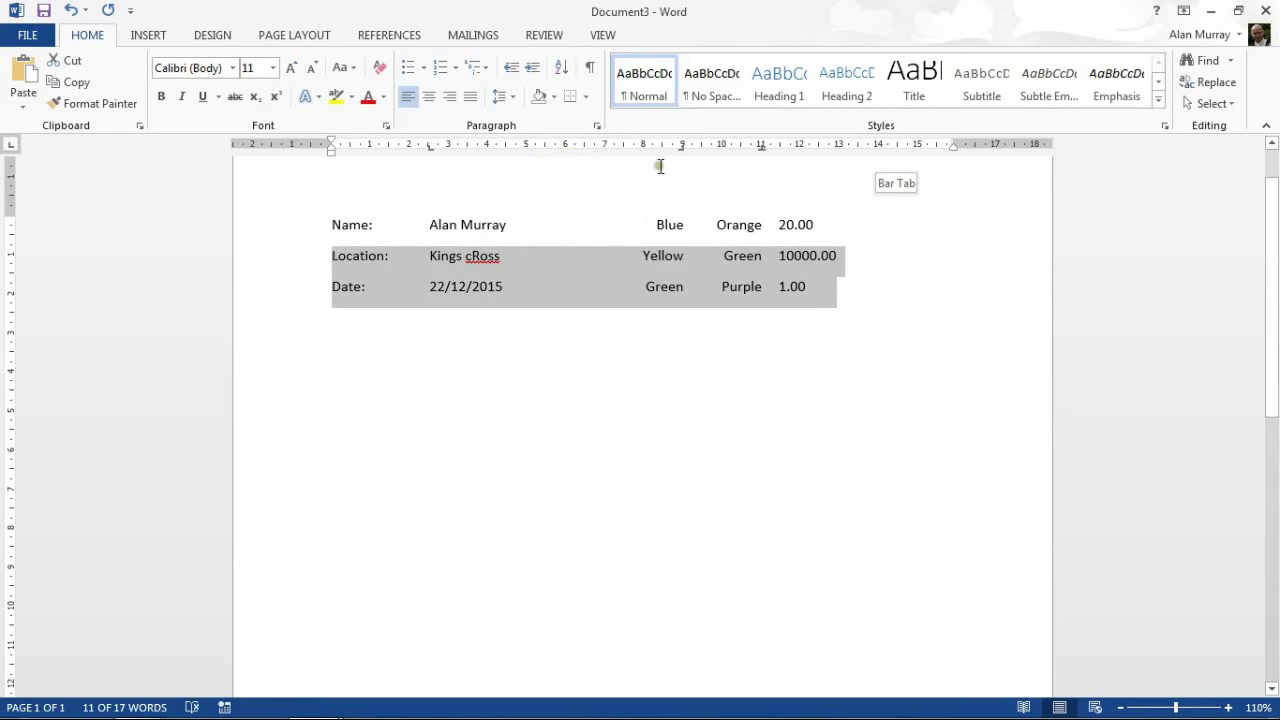
left_click(597, 126)
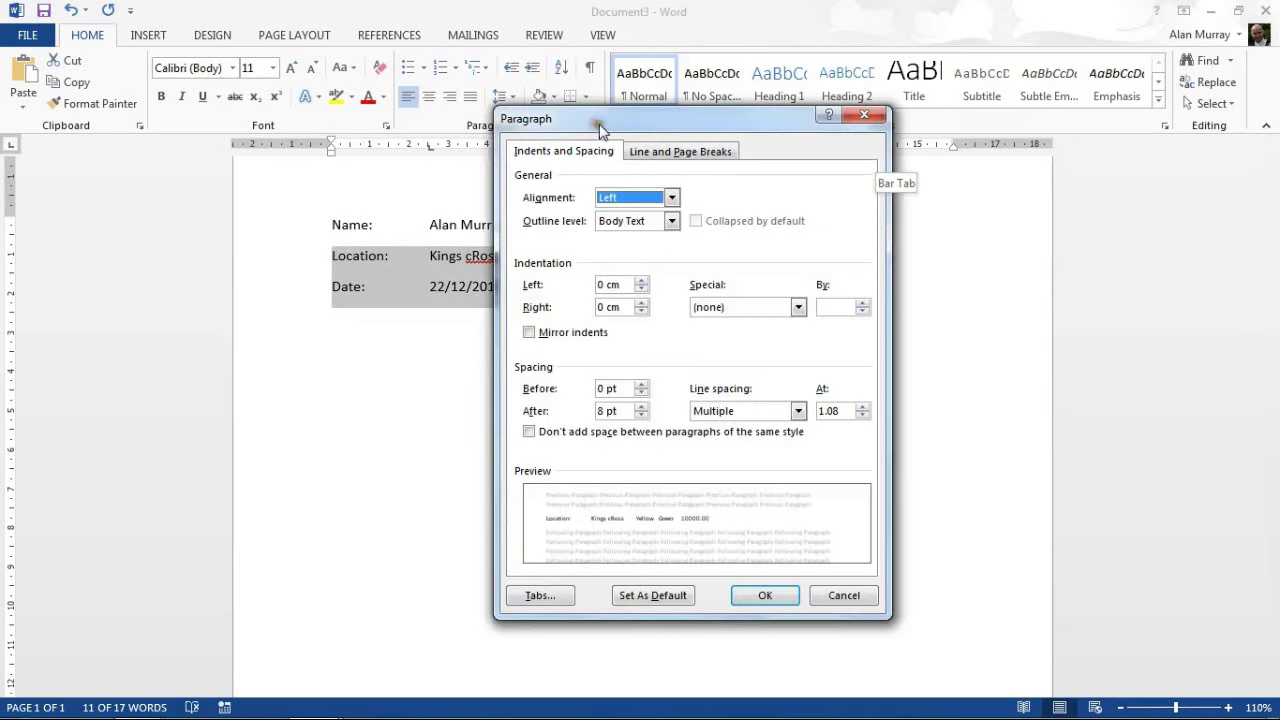
left_click(538, 597)
left_click(742, 495)
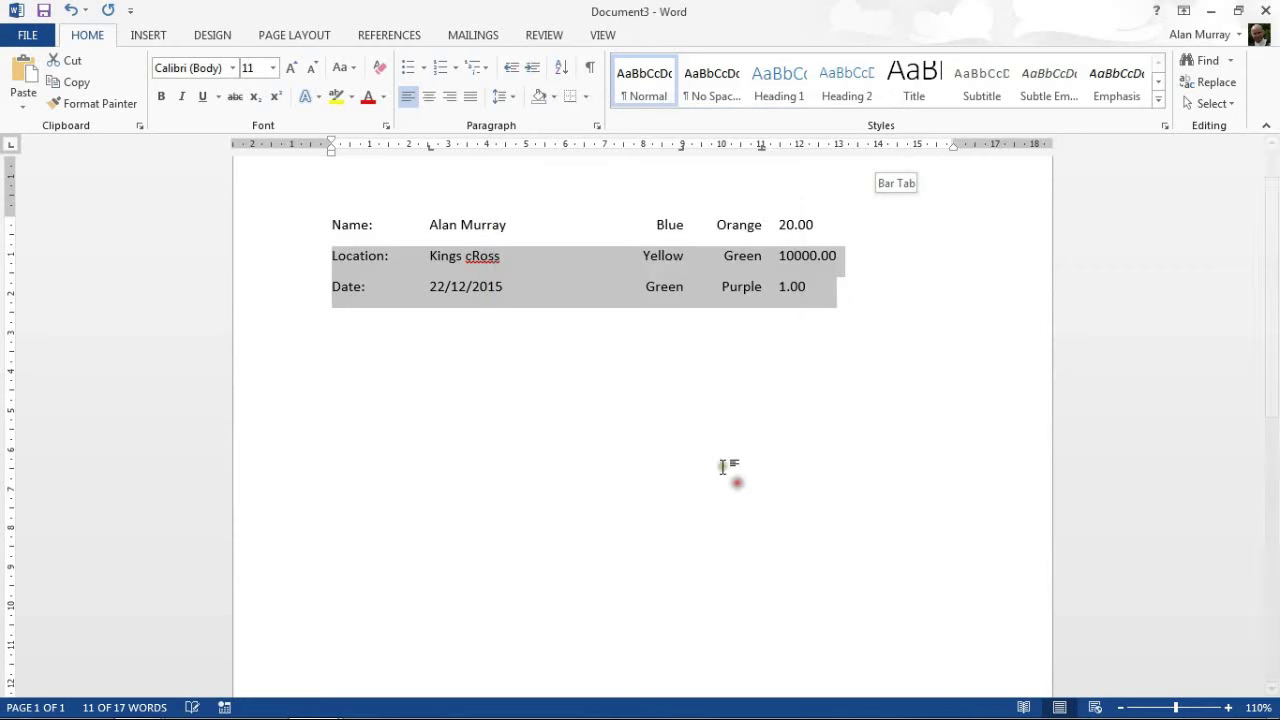
left_click(609, 266)
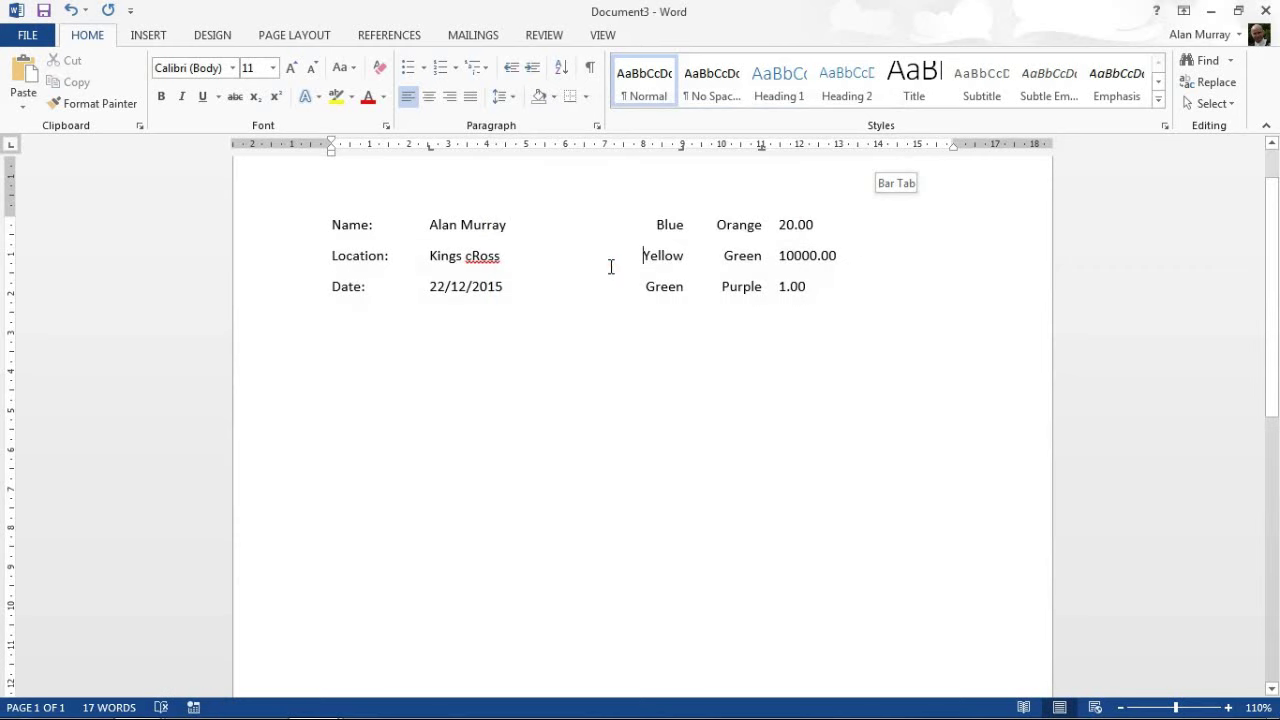